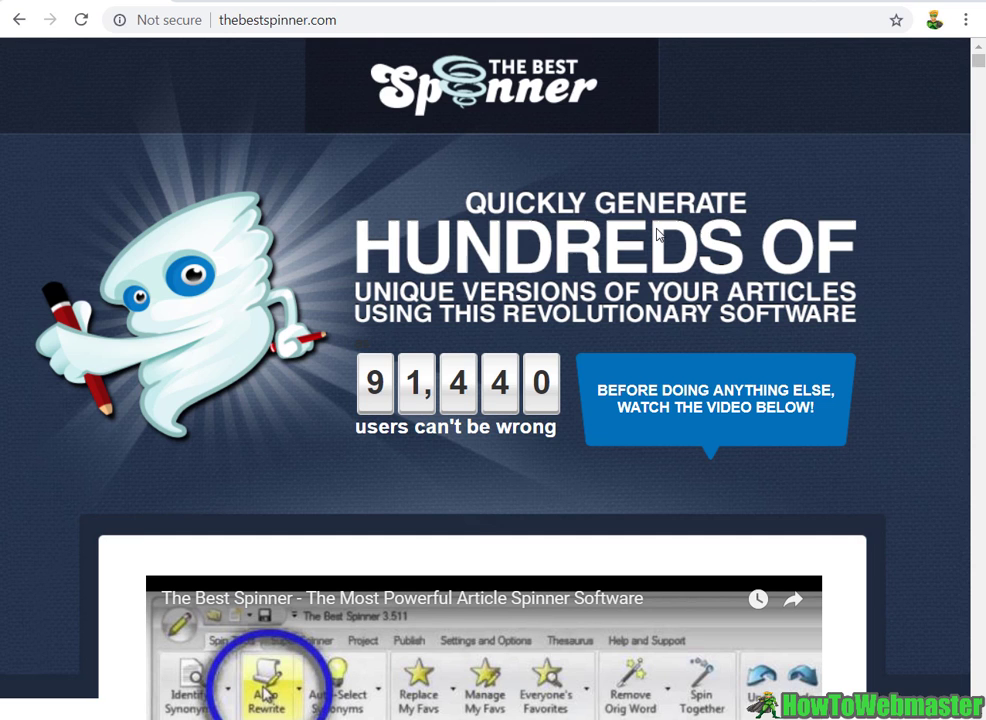
Scroll The Best Spinner's feature list, highlighting Cloud Thesaurus, down to the Customer Testimonials.
scroll(657, 233, down, 7)
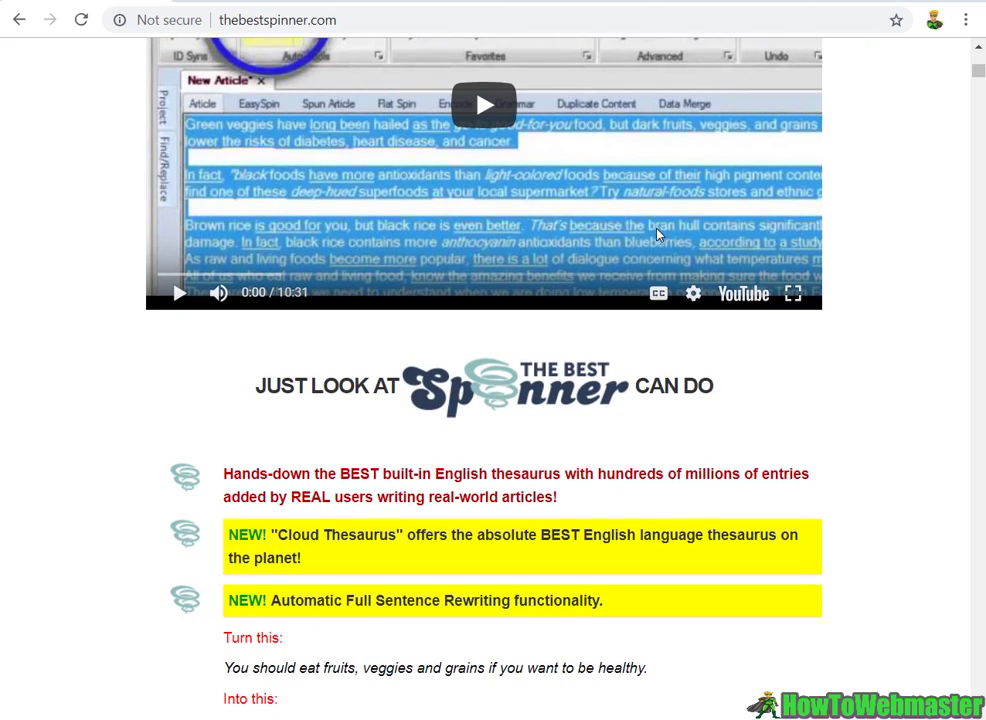
scroll(645, 228, down, 3)
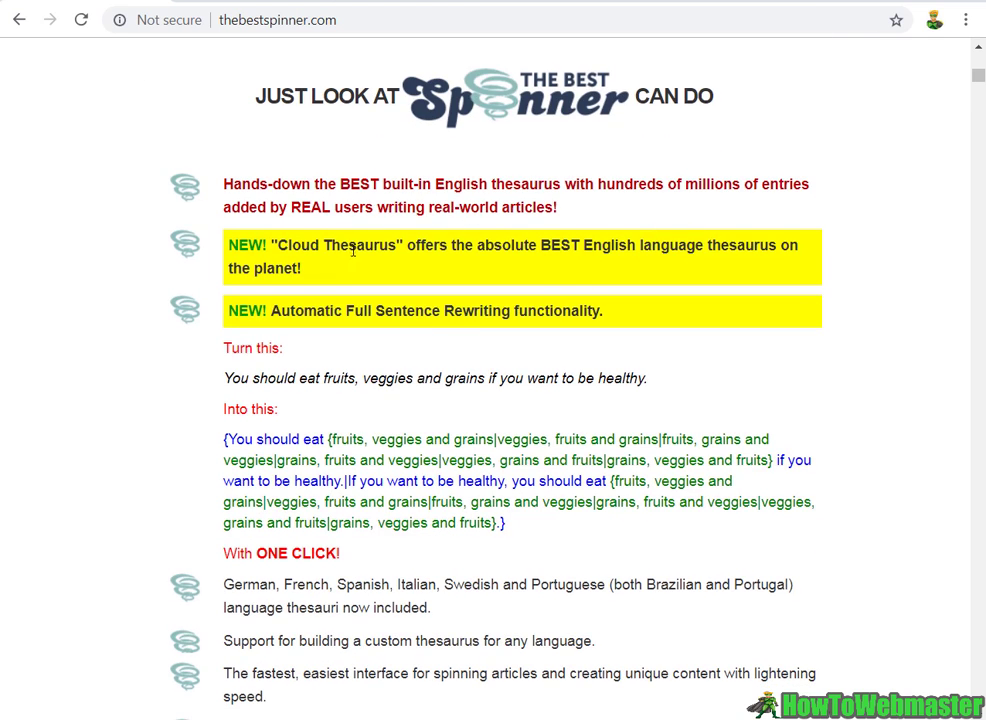
drag(278, 245, 396, 241)
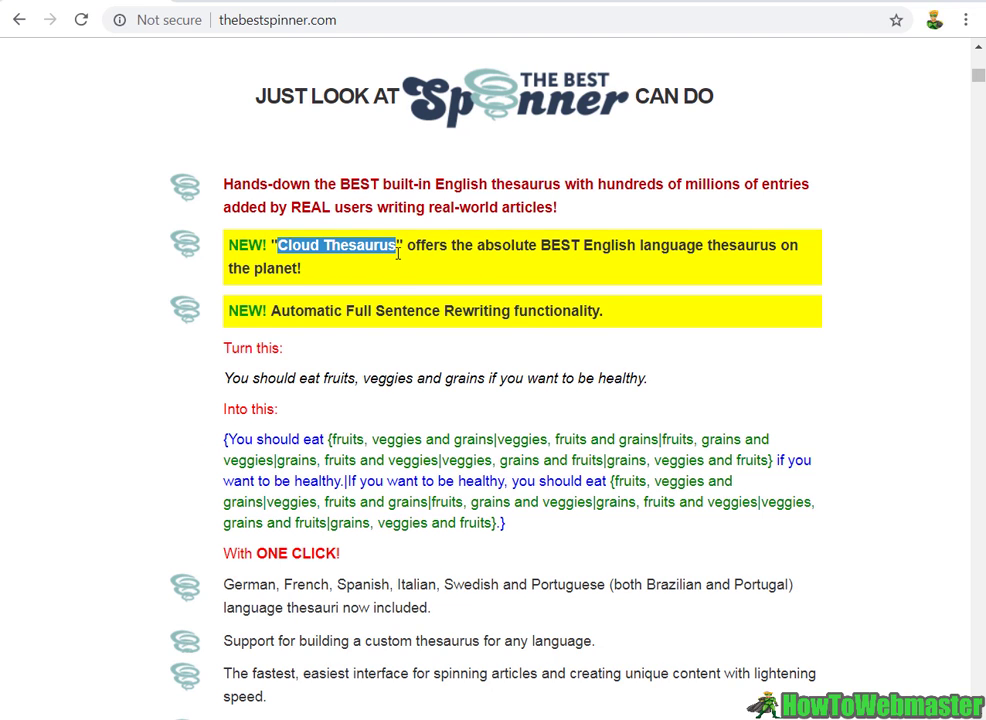
scroll(263, 320, down, 1)
drag(604, 311, 749, 423)
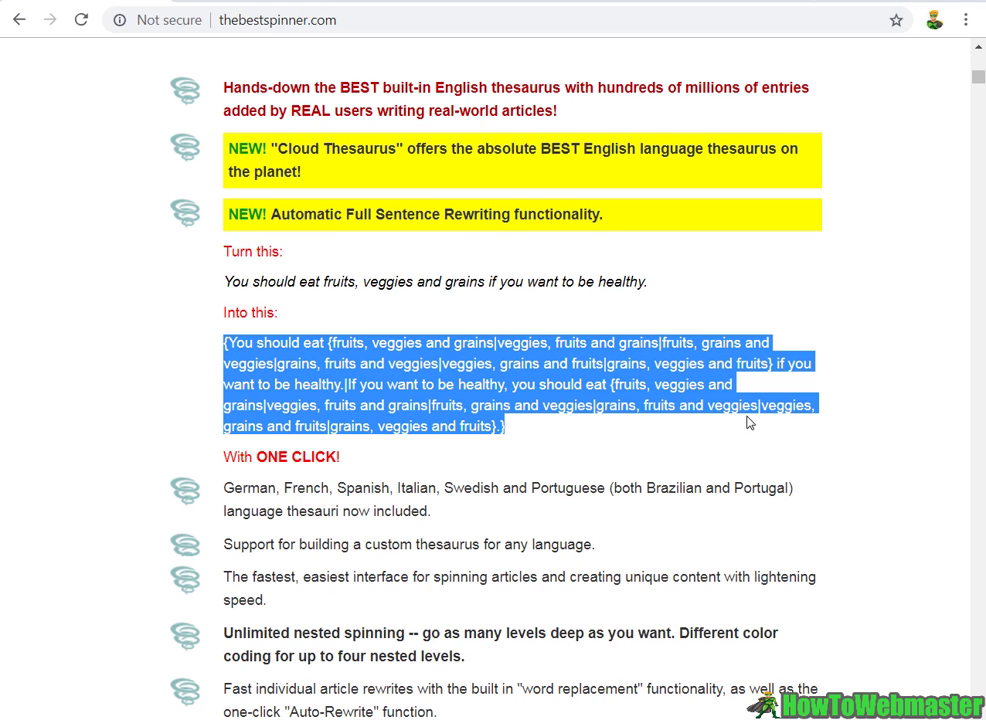
scroll(749, 423, down, 1)
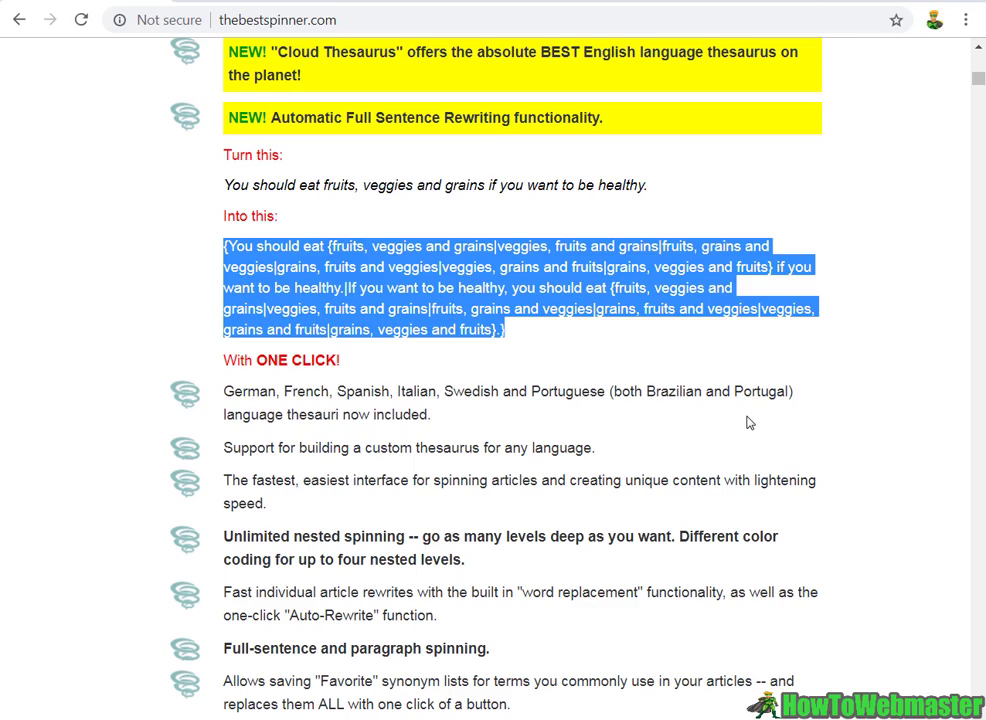
scroll(746, 422, down, 12)
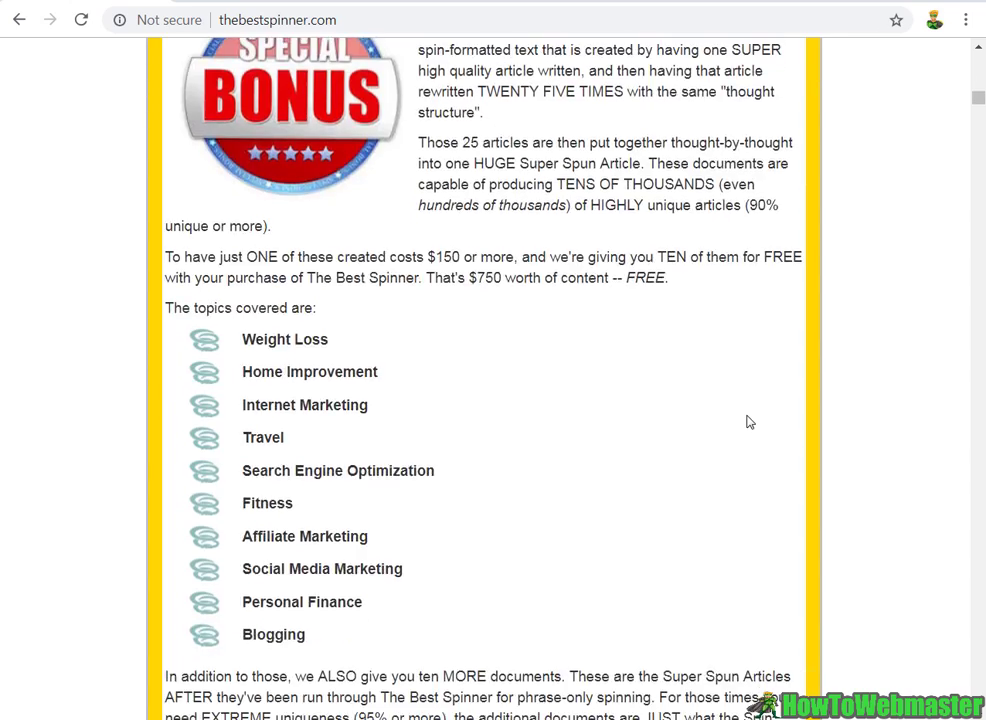
scroll(747, 419, up, 4)
scroll(745, 409, up, 3)
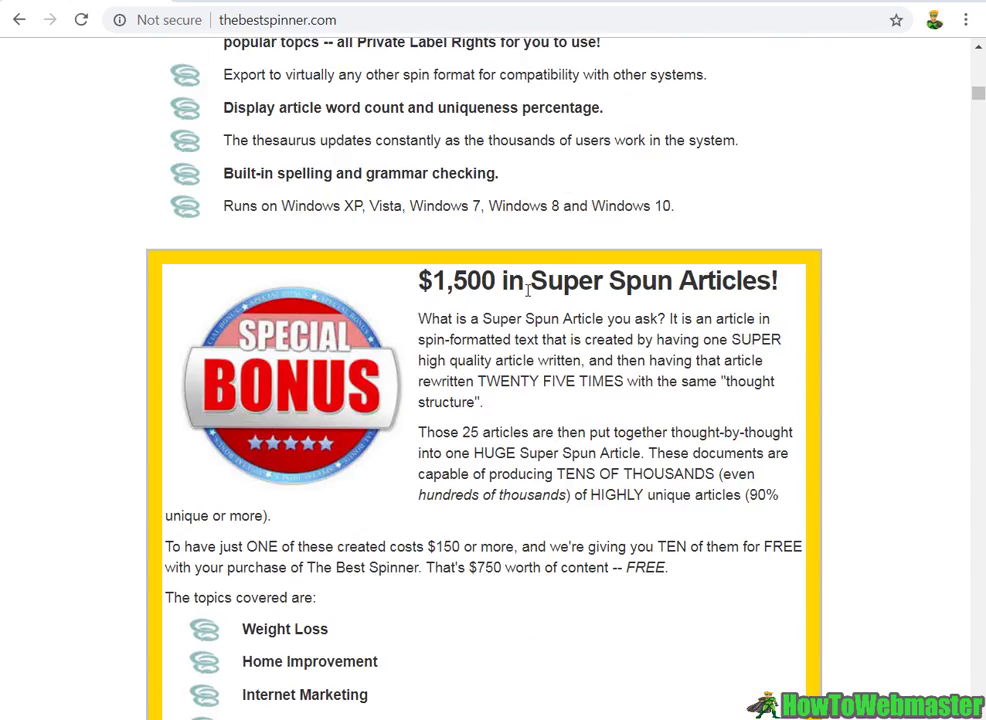
scroll(645, 346, down, 15)
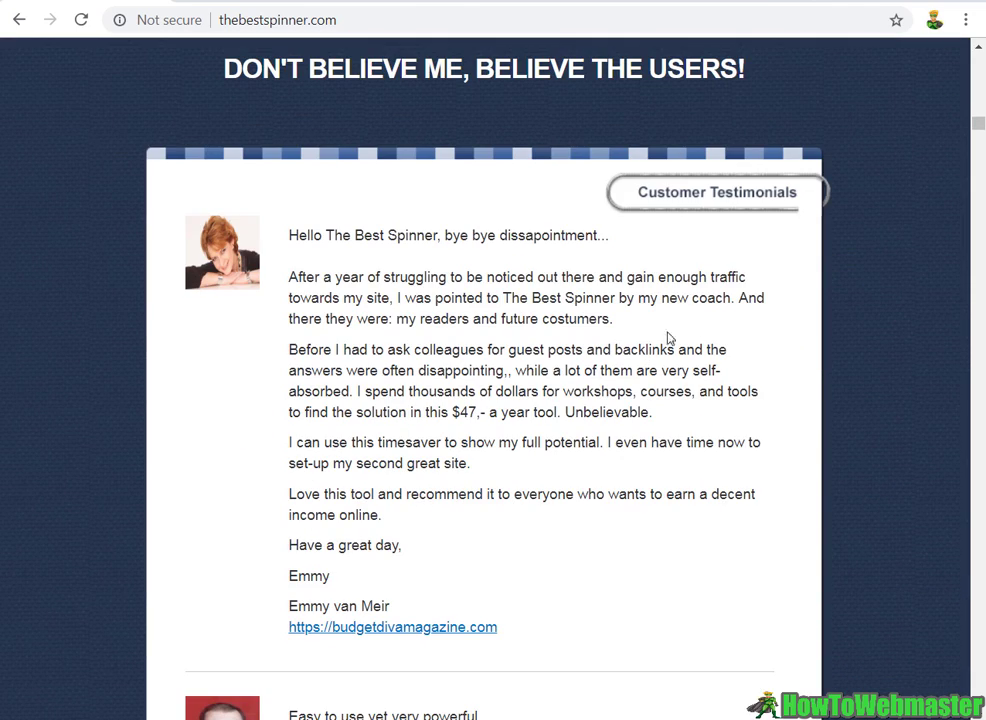
Scroll back to the ORDER NOW box and highlight the $47 /year price.
scroll(427, 126, up, 2)
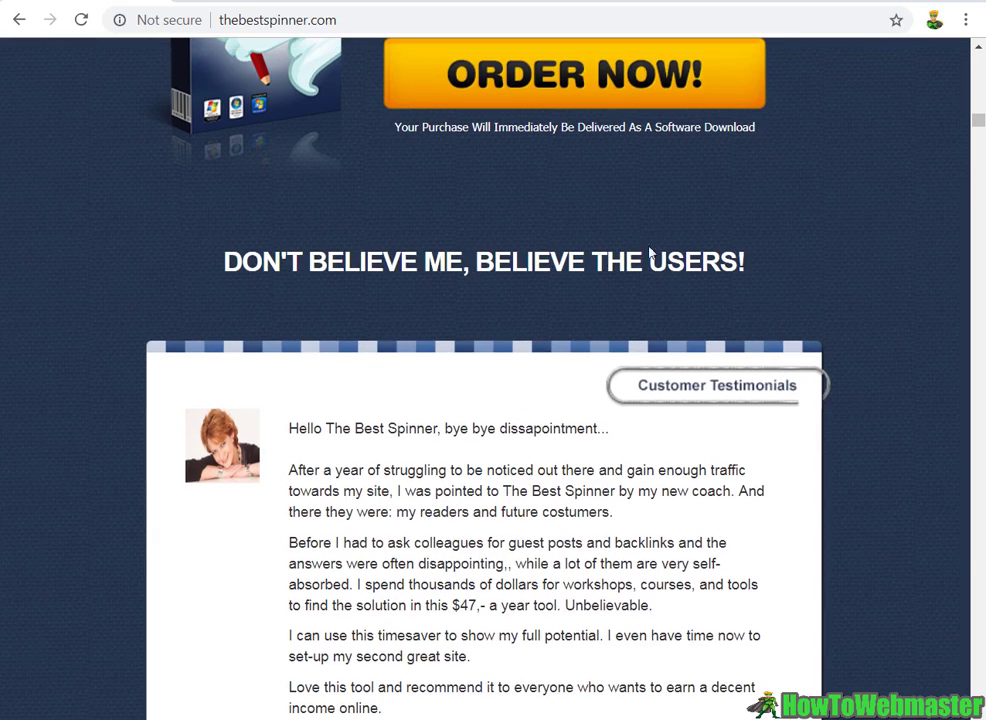
drag(806, 284, 527, 160)
scroll(527, 160, up, 3)
scroll(532, 187, up, 1)
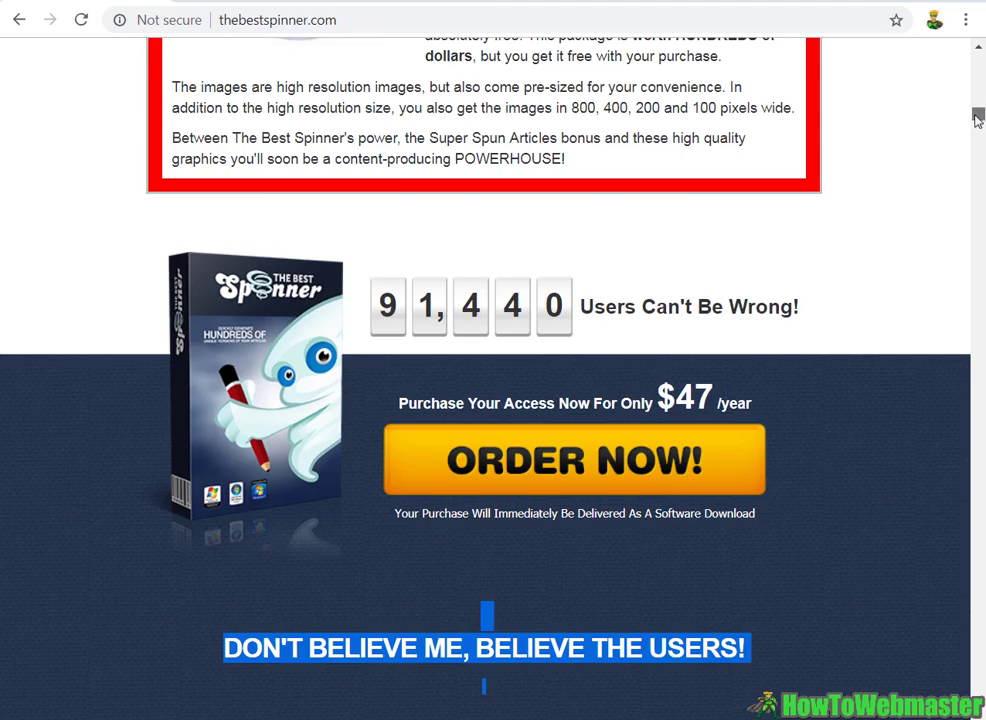
mouse_move(977, 120)
mouse_down()
mouse_move(979, 50)
mouse_move(973, 125)
mouse_up()
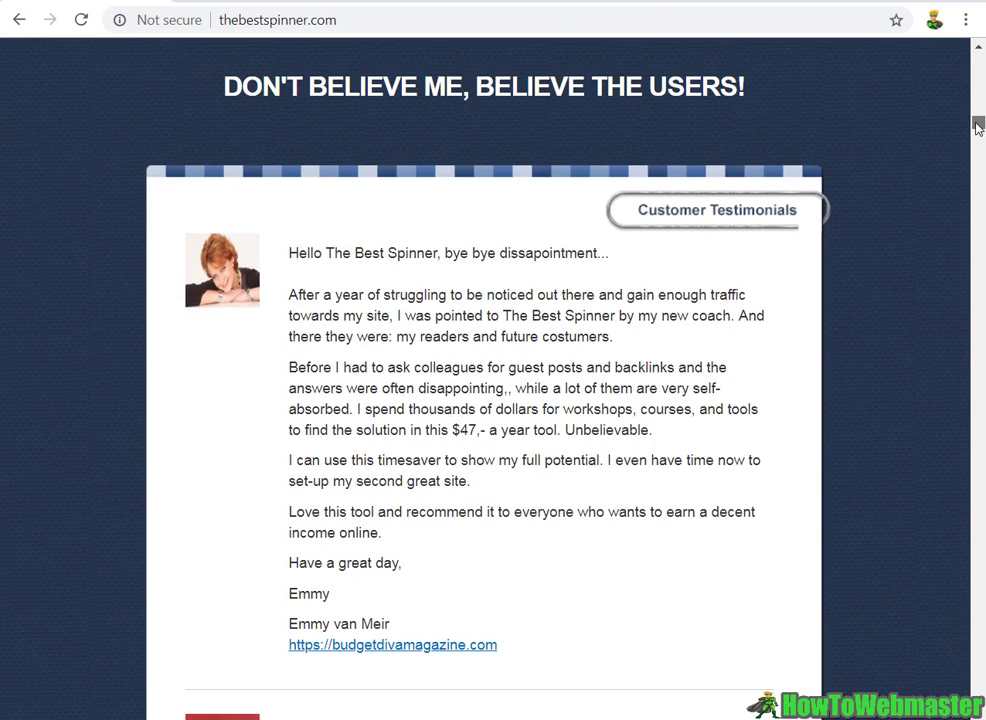
drag(327, 120, 750, 95)
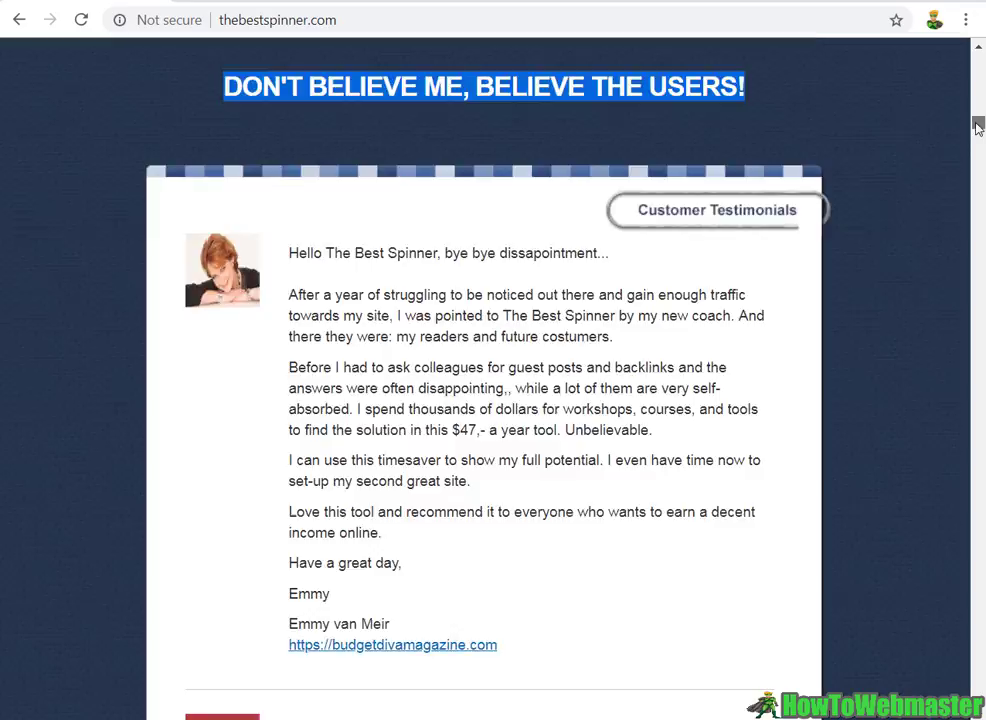
drag(977, 122, 977, 686)
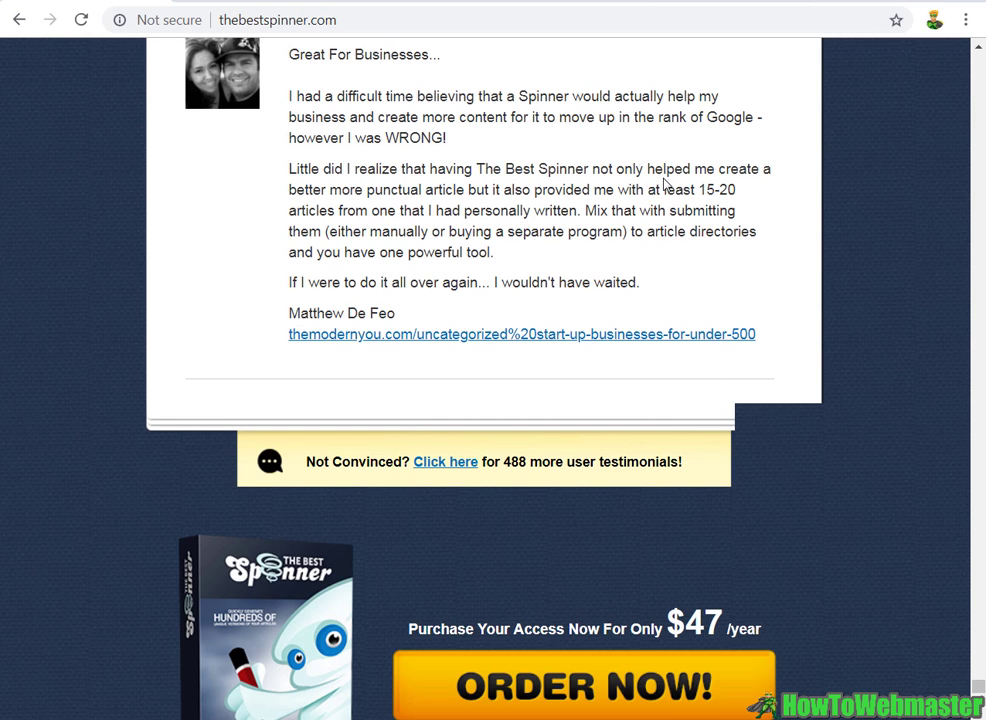
Read down through the 30-day money-back guarantee and Download delivery note to the footer.
scroll(664, 183, down, 2)
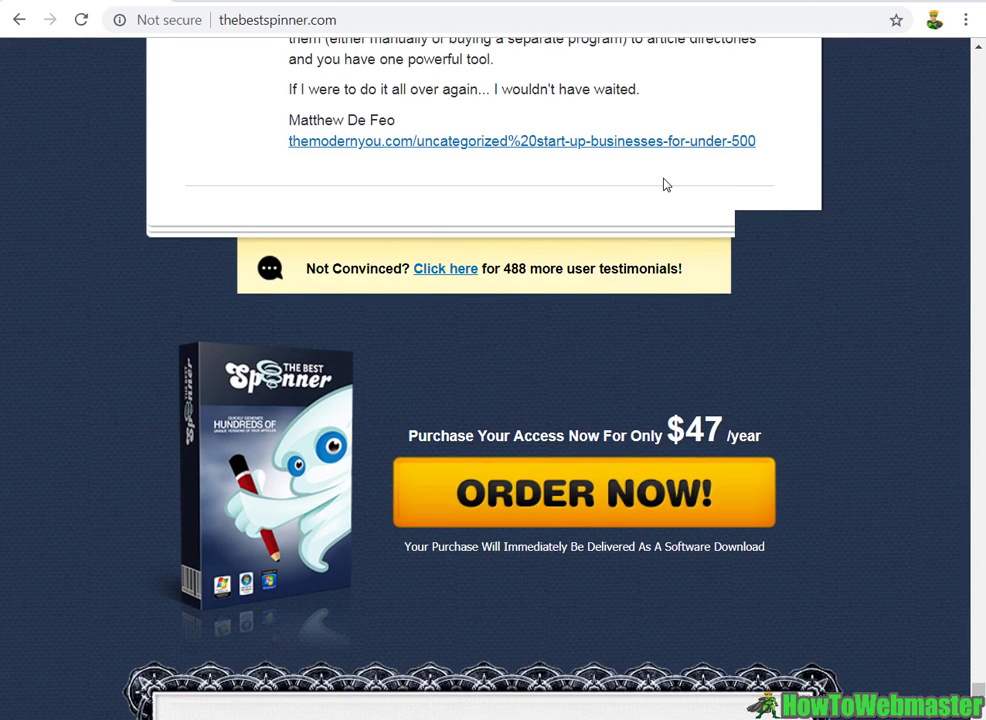
scroll(664, 183, down, 2)
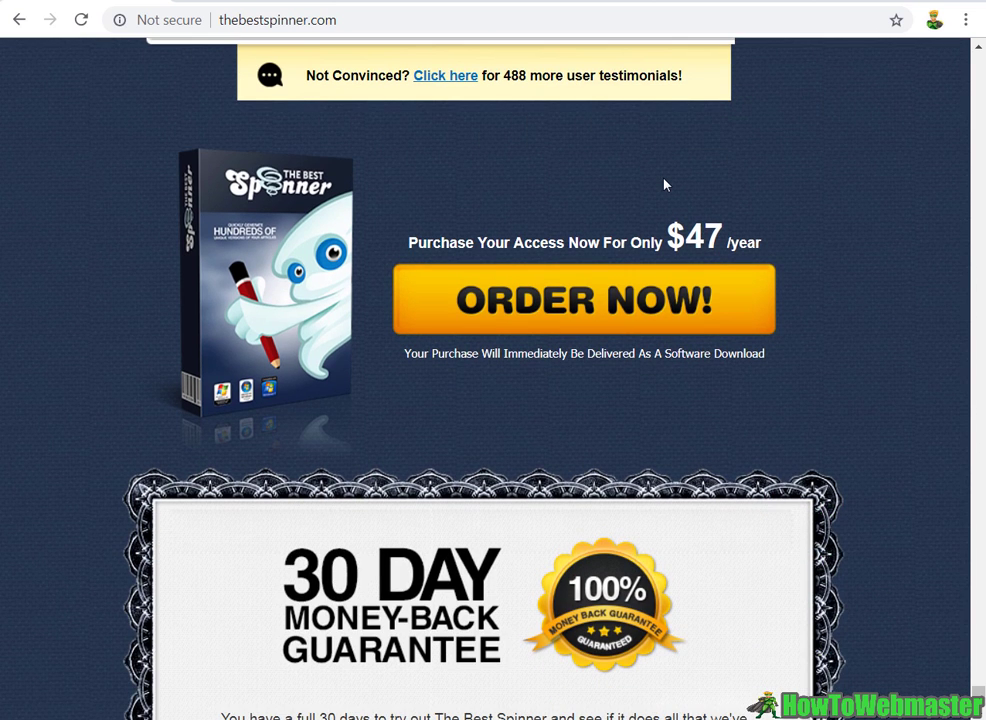
scroll(664, 183, down, 2)
scroll(667, 187, up, 2)
drag(666, 237, 758, 239)
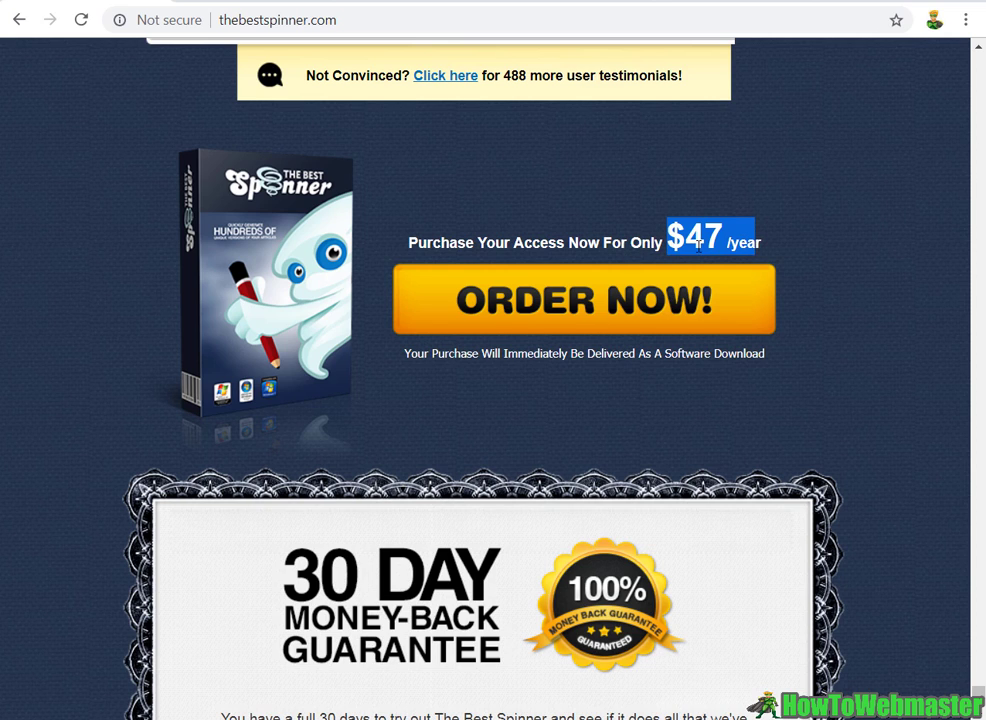
scroll(698, 244, down, 3)
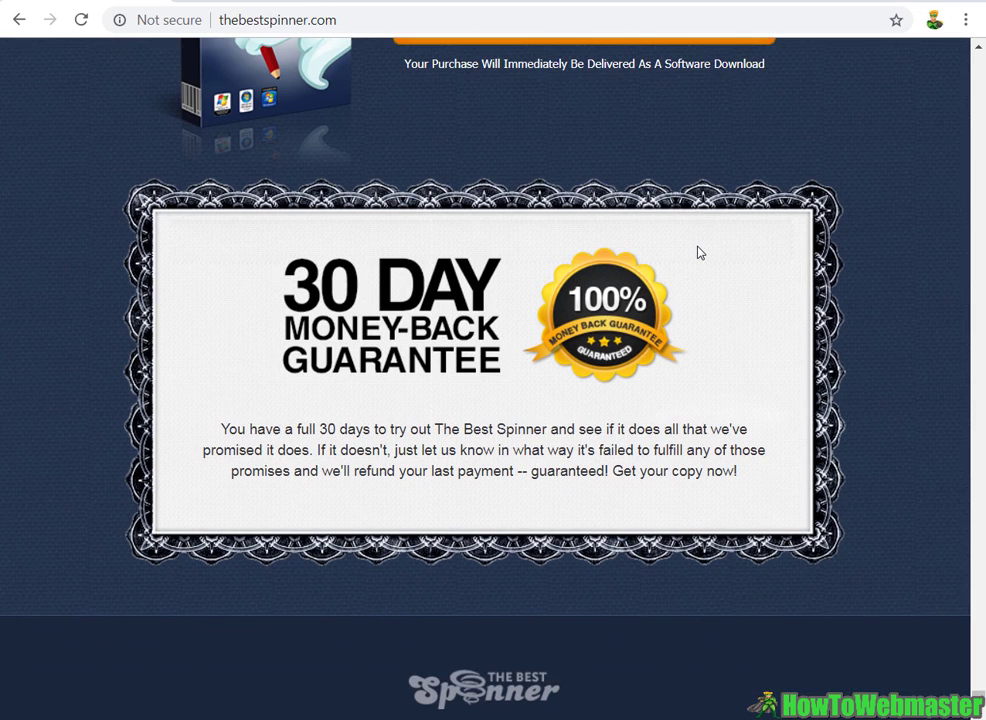
scroll(700, 251, up, 3)
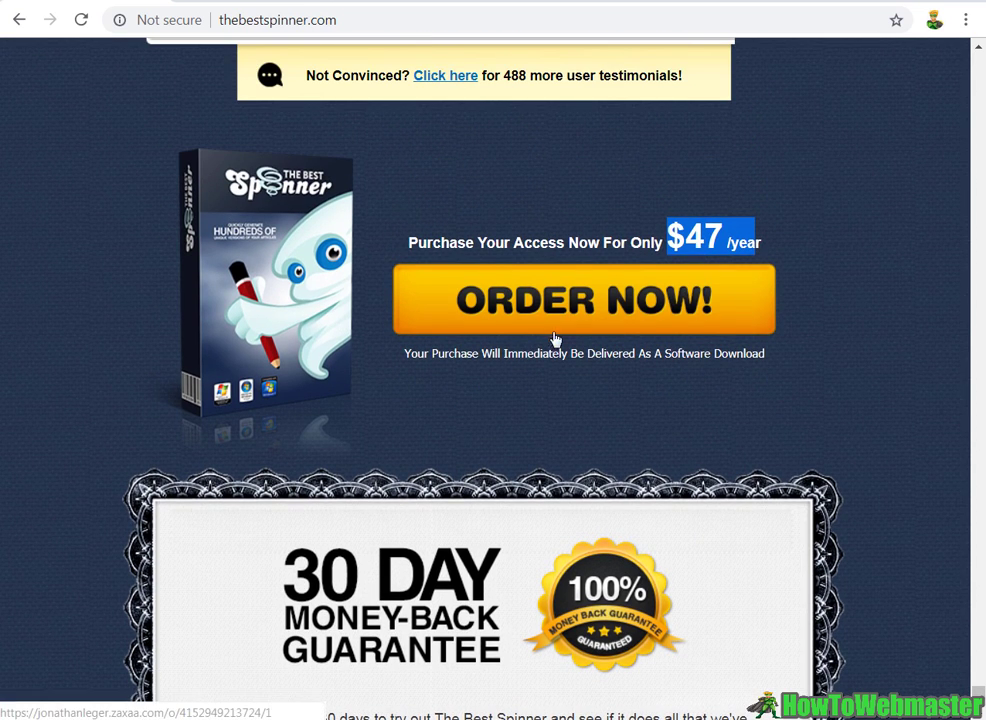
drag(766, 354, 714, 354)
scroll(716, 355, down, 4)
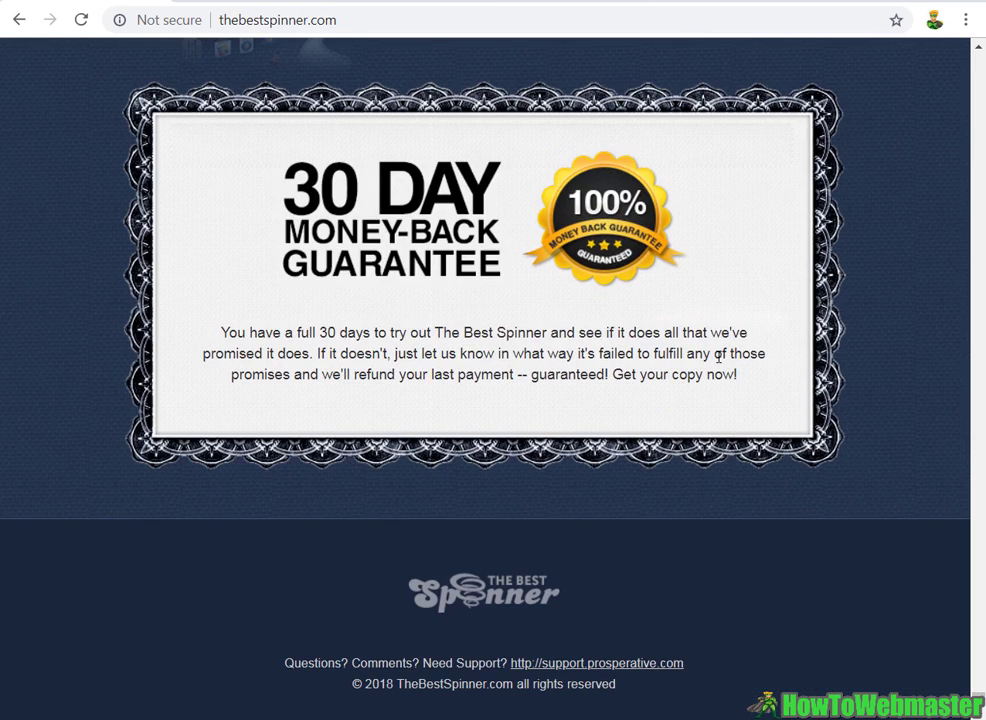
Review the articlebuilder.net upsell, highlighting its header and discount notice.
scroll(718, 357, up, 4)
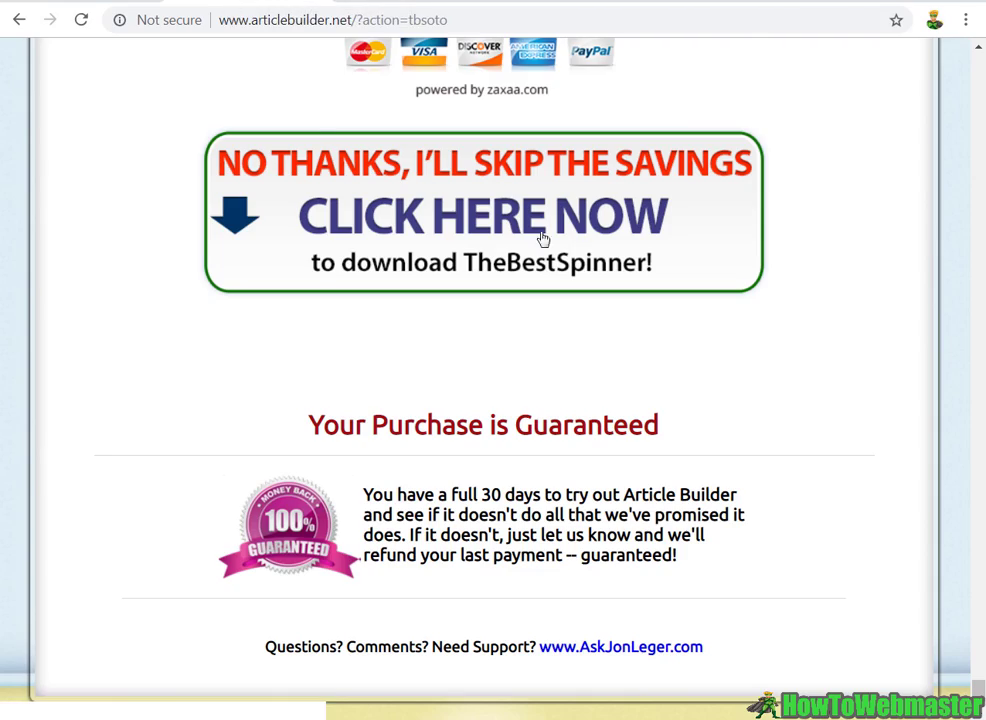
scroll(493, 380, up, 20)
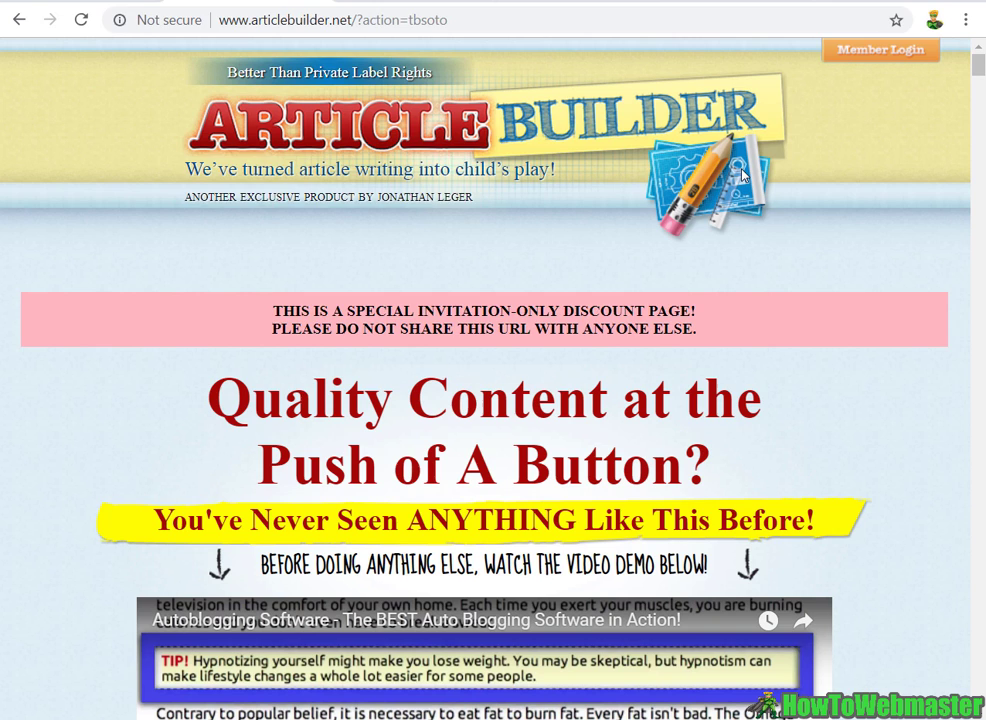
drag(697, 311, 106, 3)
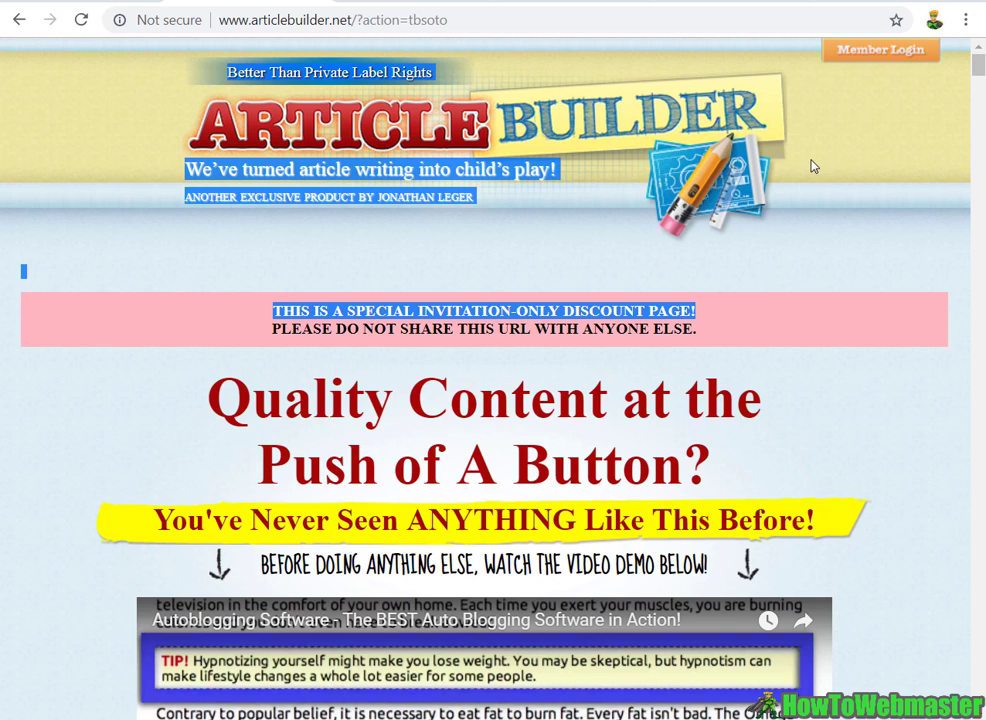
click(871, 433)
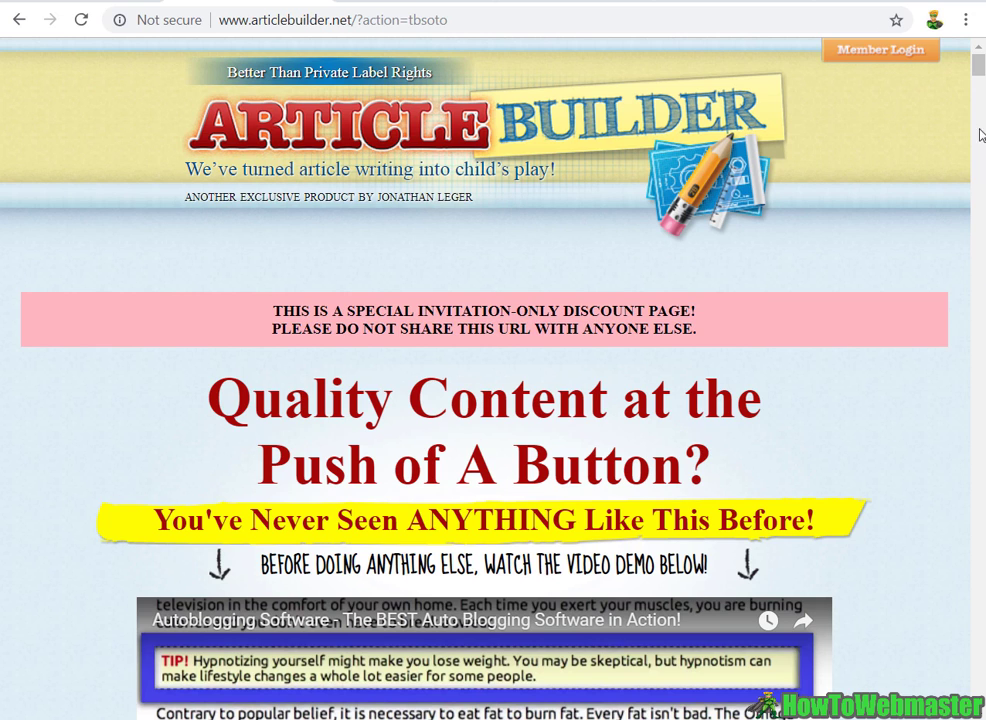
Scroll the upsell page to Add To Cart, then go to the Copyscape comparison tab.
drag(978, 68, 978, 670)
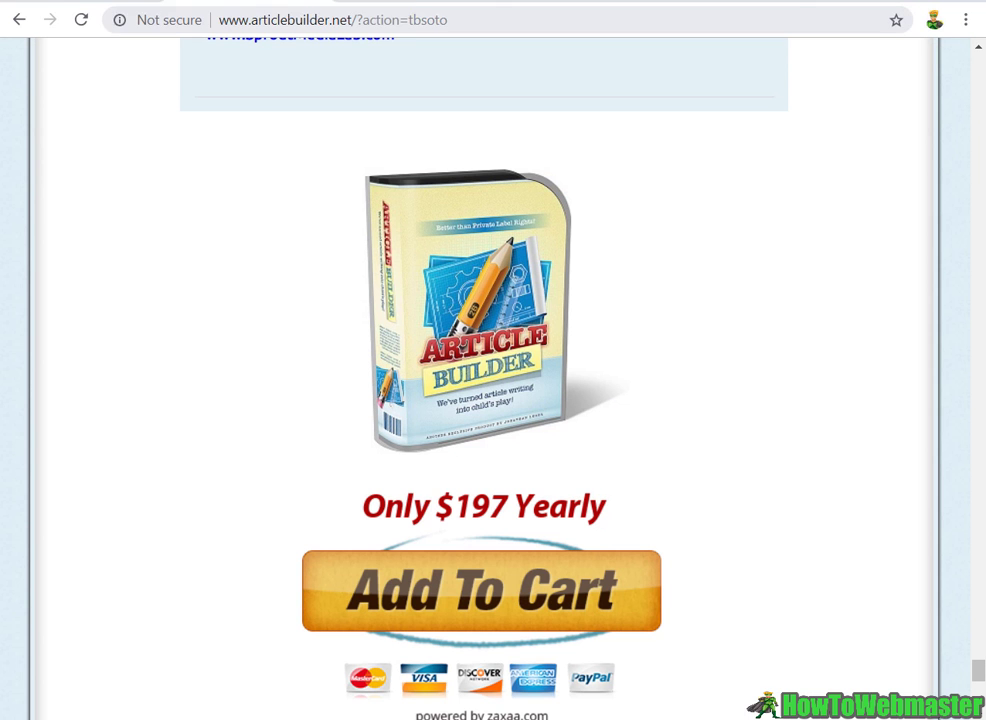
scroll(537, 357, down, 5)
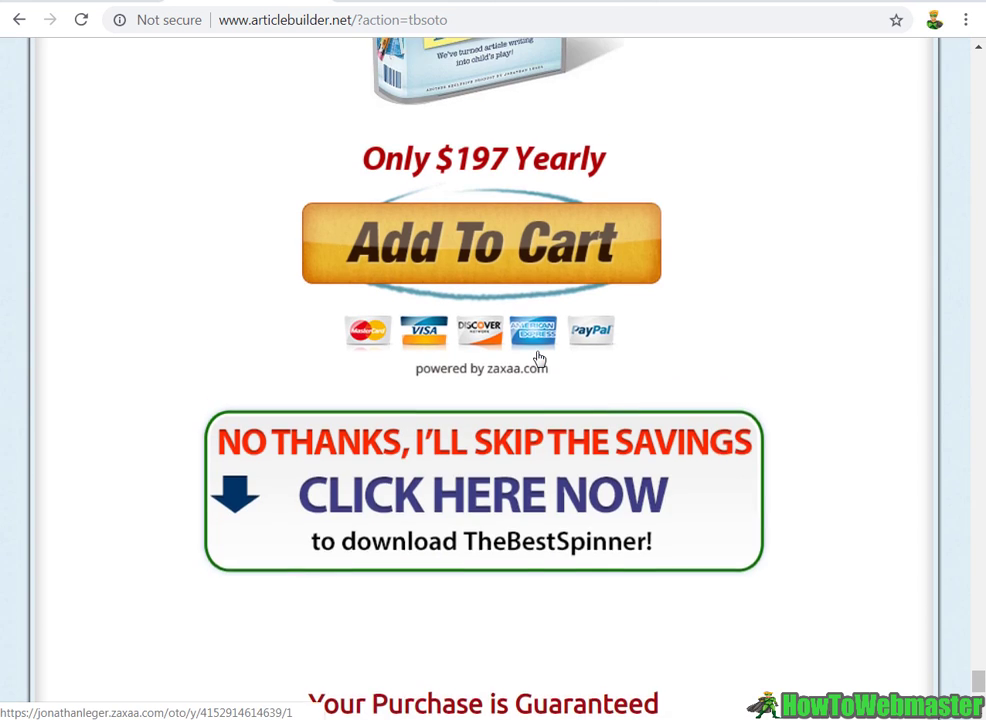
scroll(536, 358, up, 3)
scroll(560, 354, down, 2)
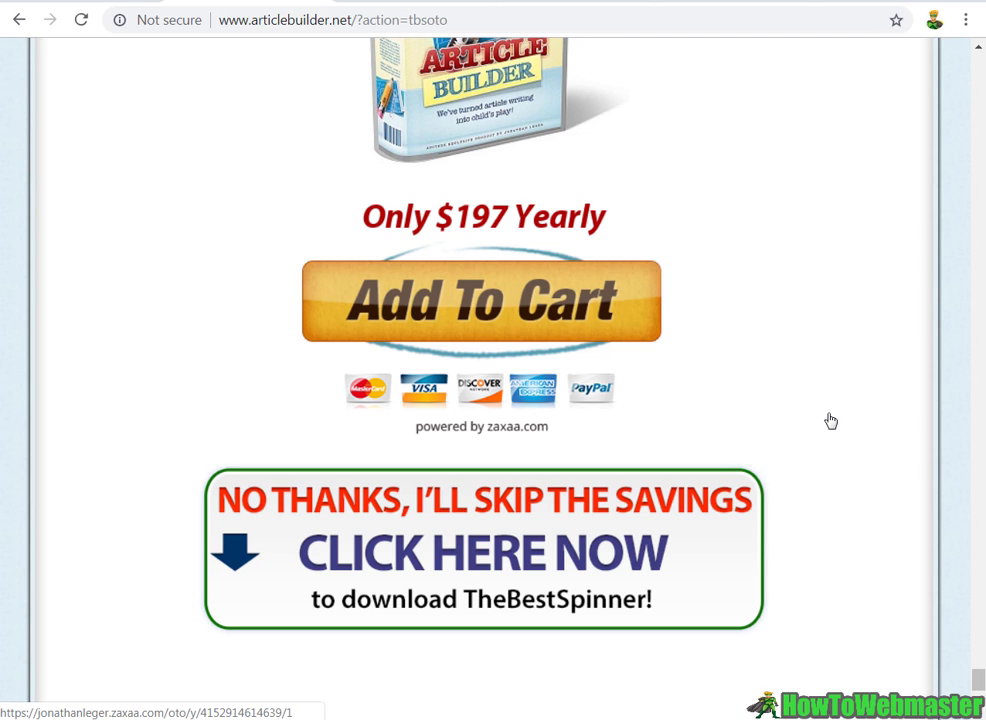
click(573, 1)
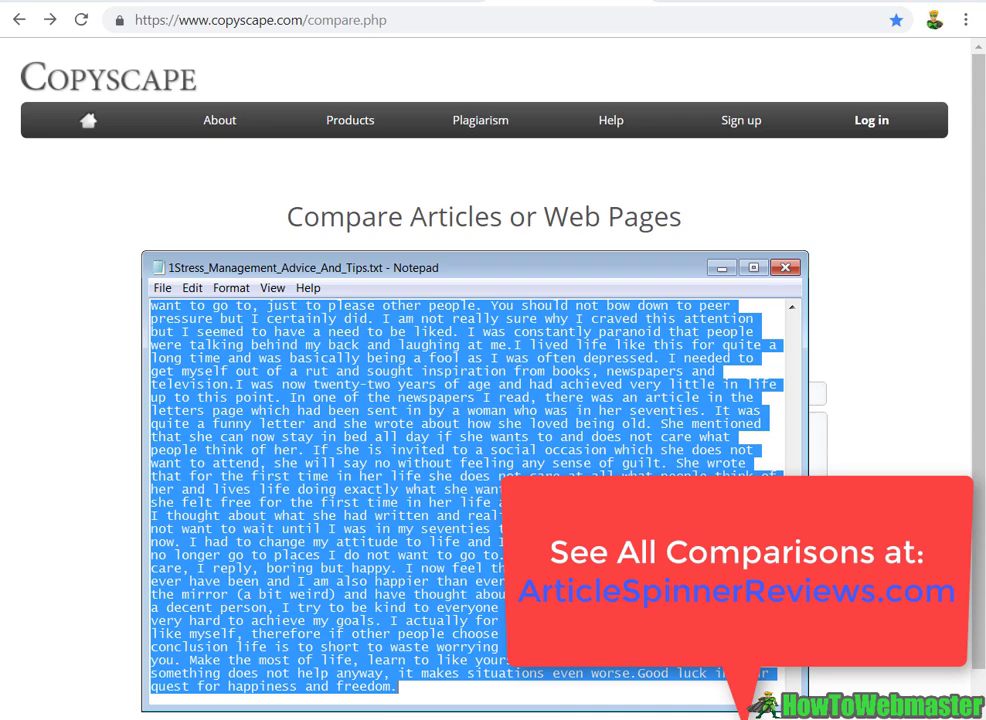
Scroll through the stress article with The Best Spinner's empty New Article ready.
scroll(795, 470, up, 2)
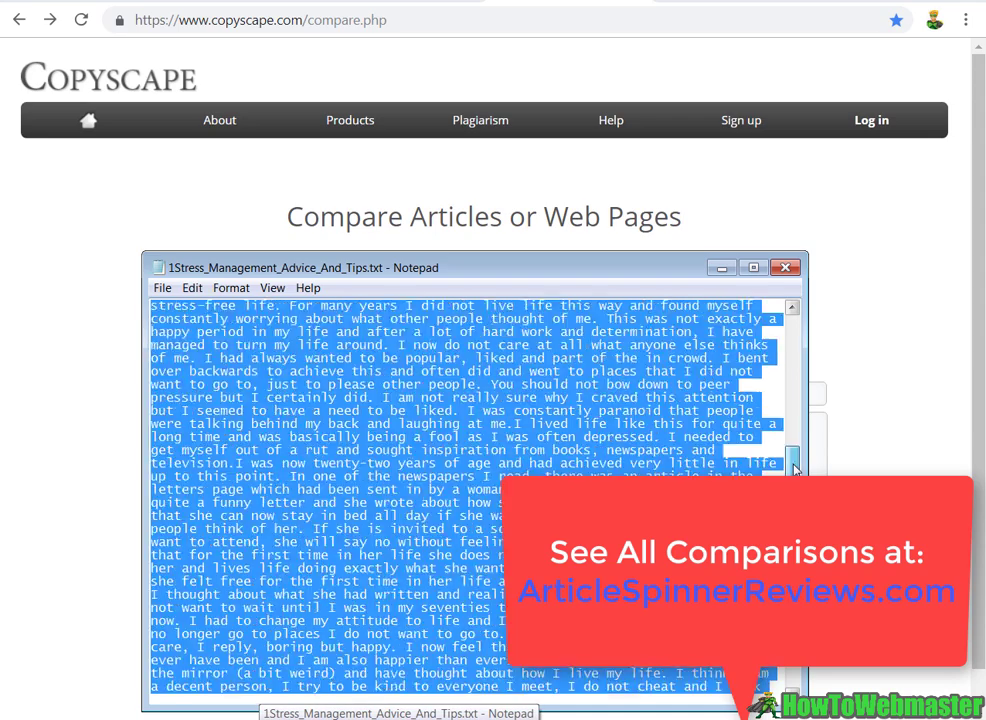
scroll(795, 470, up, 4)
scroll(795, 470, down, 4)
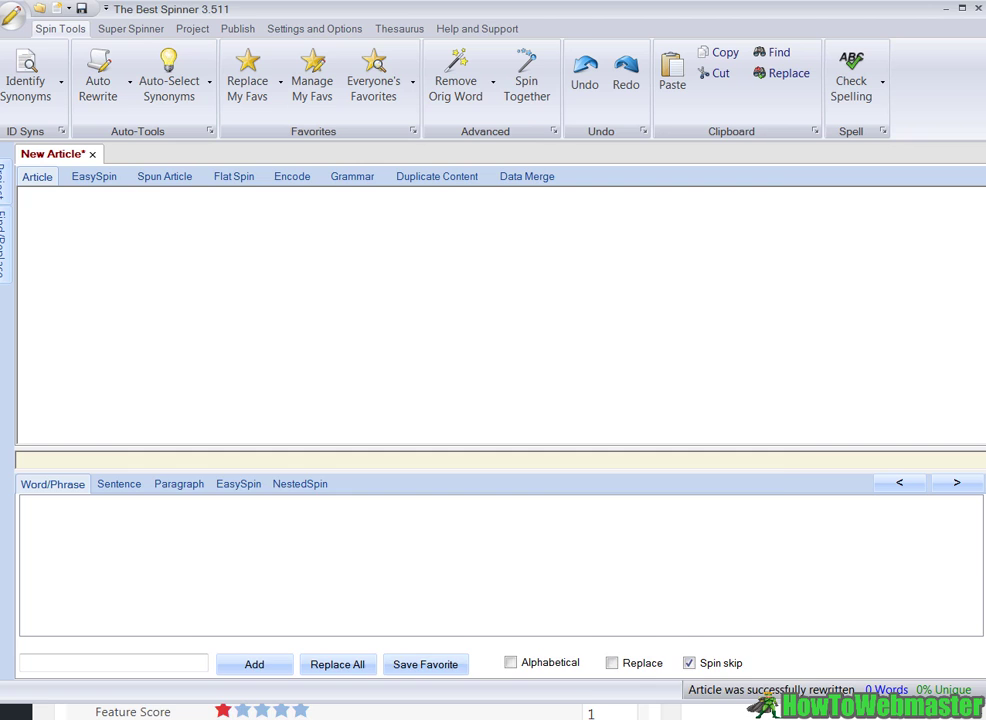
Copy the stress article from Notepad and paste it into The Best Spinner's Article tab.
click(410, 717)
right_click(396, 420)
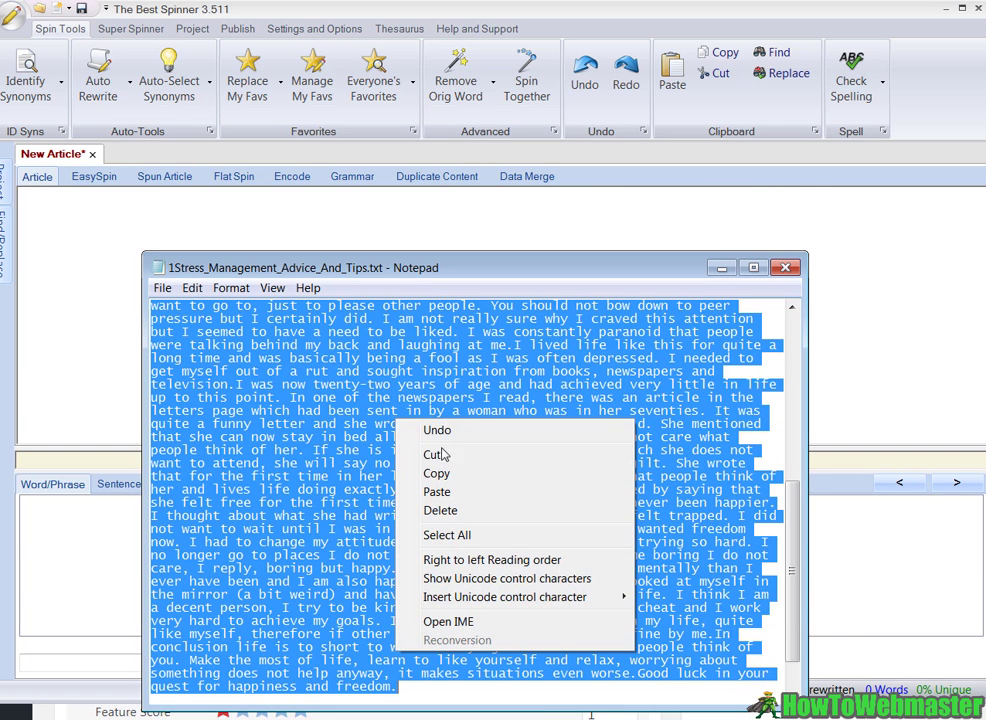
click(438, 472)
click(101, 272)
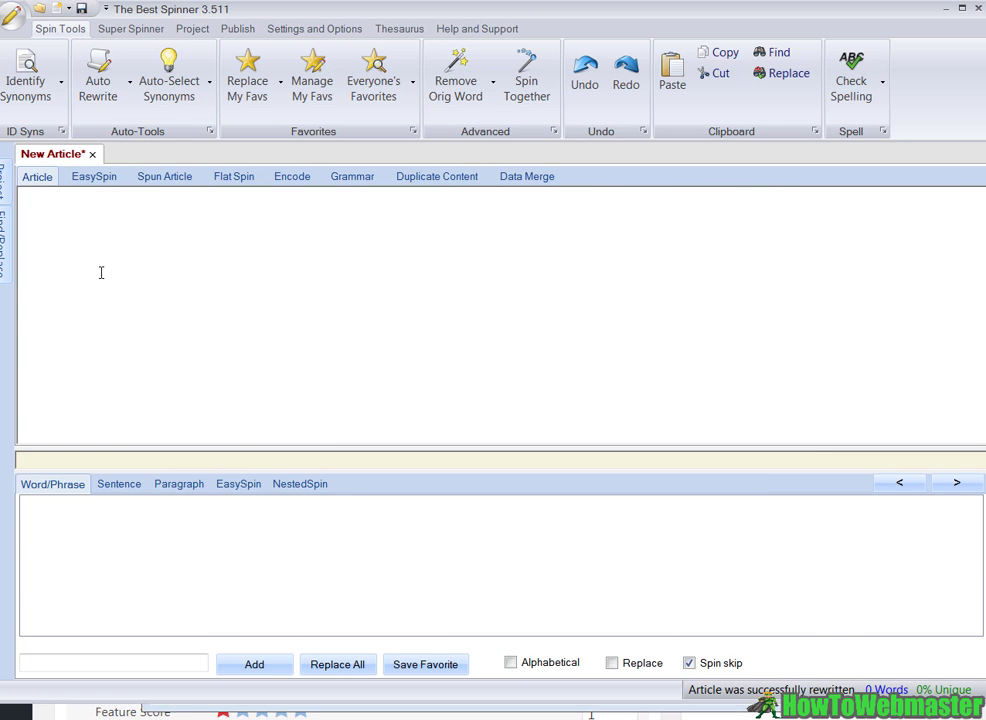
key(ctrl+v)
scroll(50, 213, up, 8)
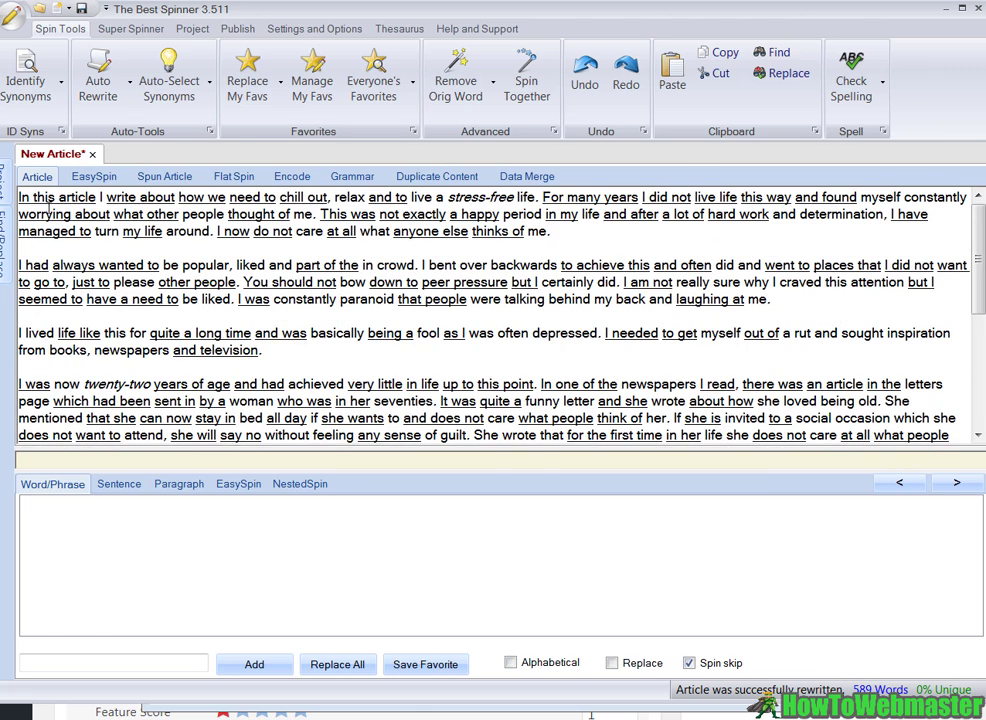
Select 'In this article' and add In this post, On this page and In this posting.
click(50, 213)
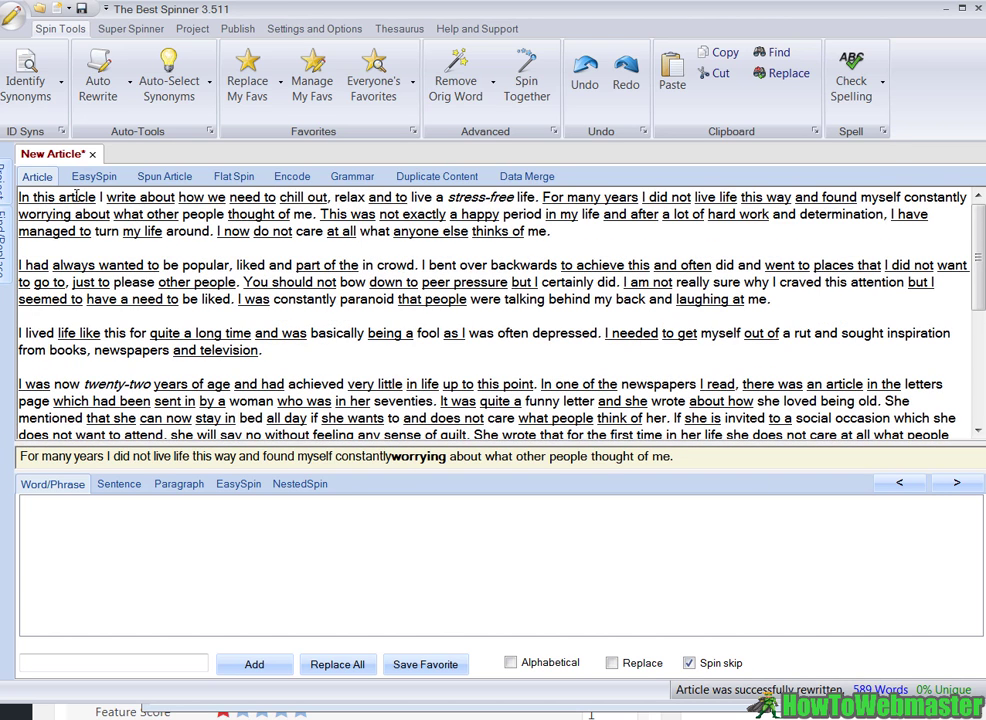
click(77, 196)
drag(97, 196, 19, 197)
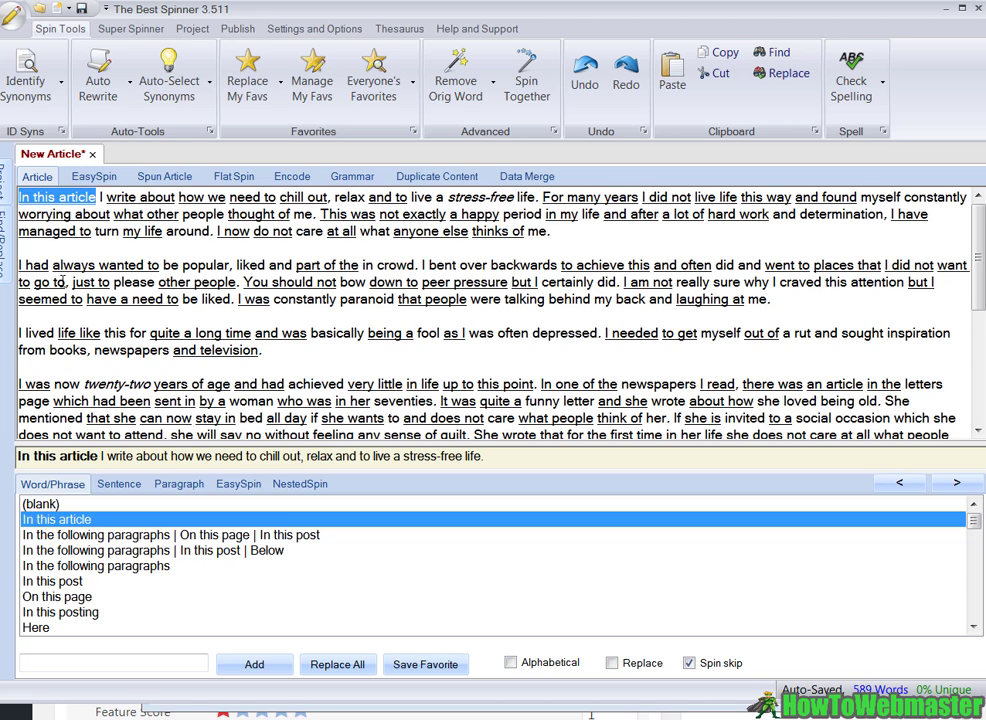
click(63, 583)
click(64, 597)
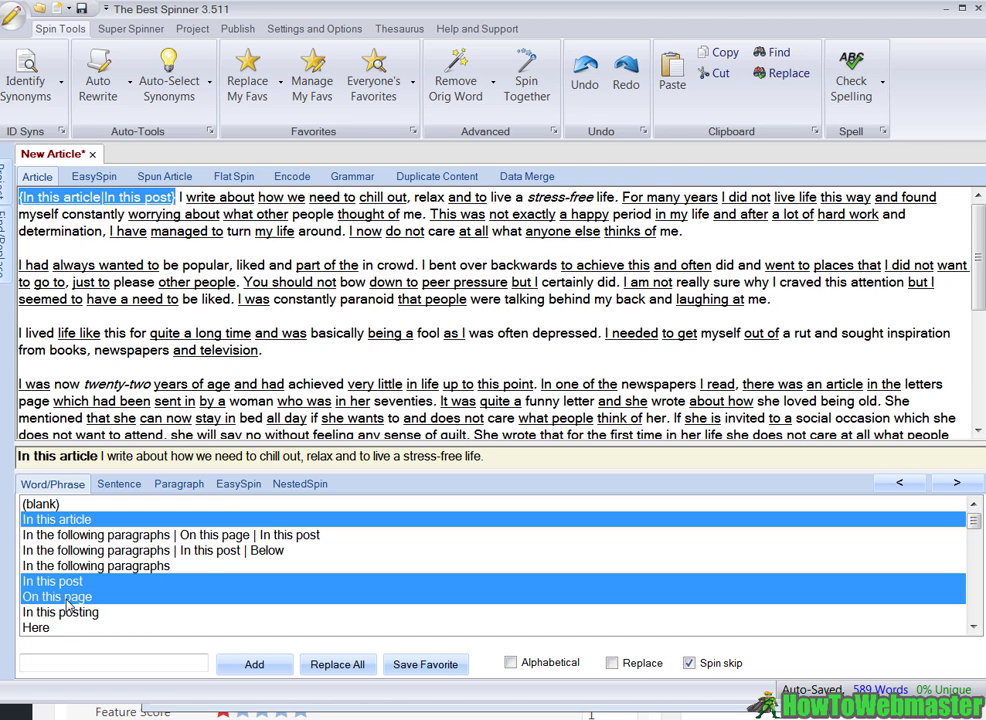
click(76, 612)
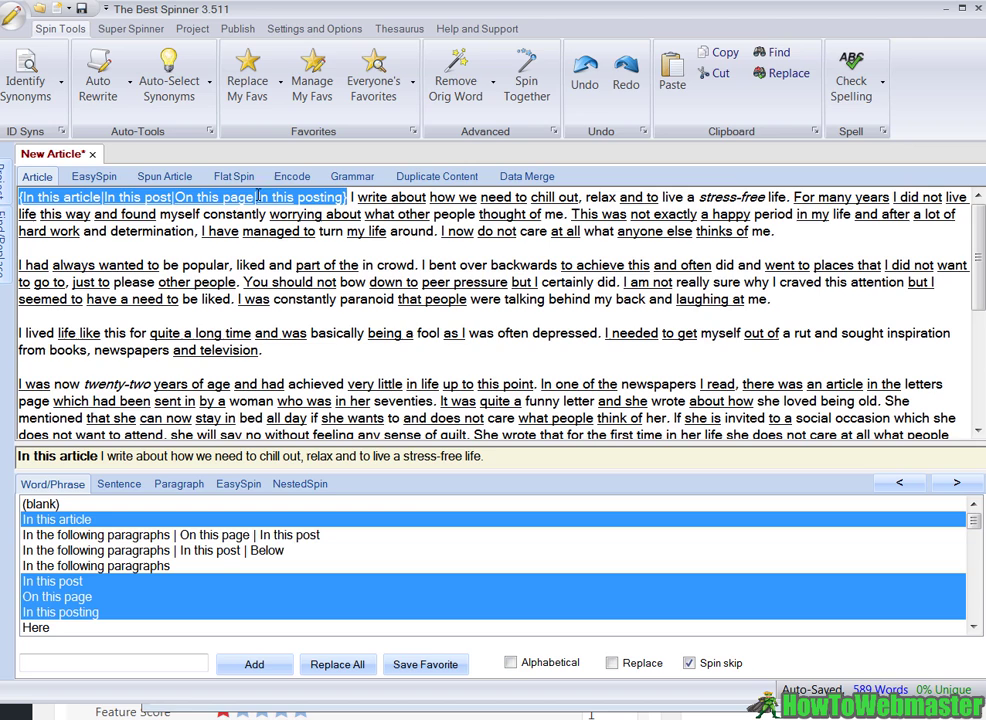
Delete the spun article text and paste the original stress article back in.
click(632, 197)
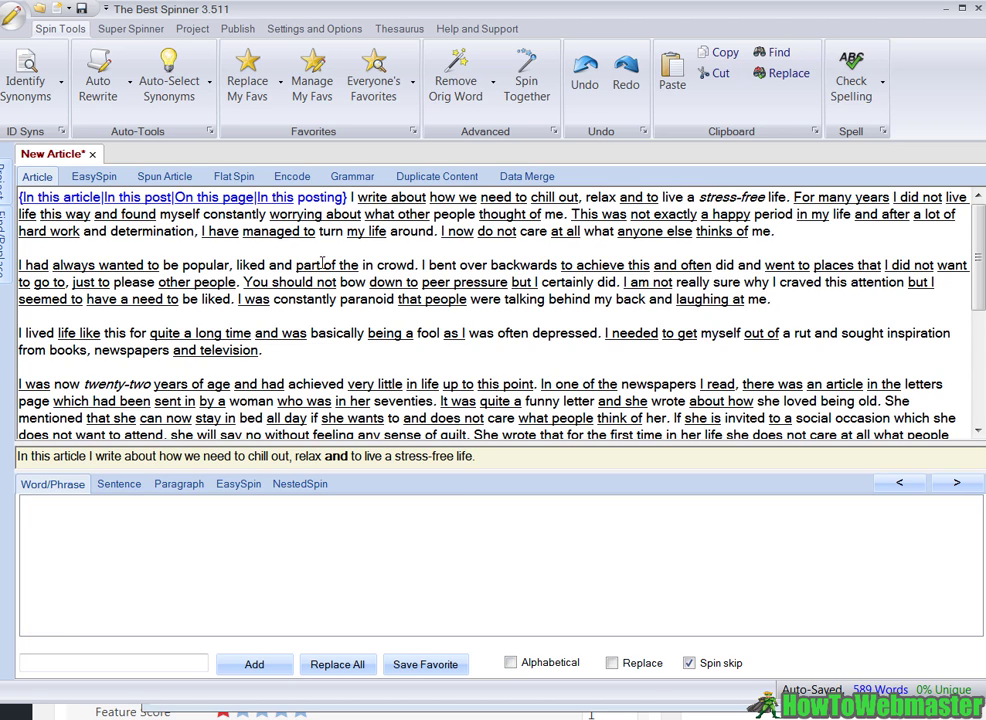
click(72, 265)
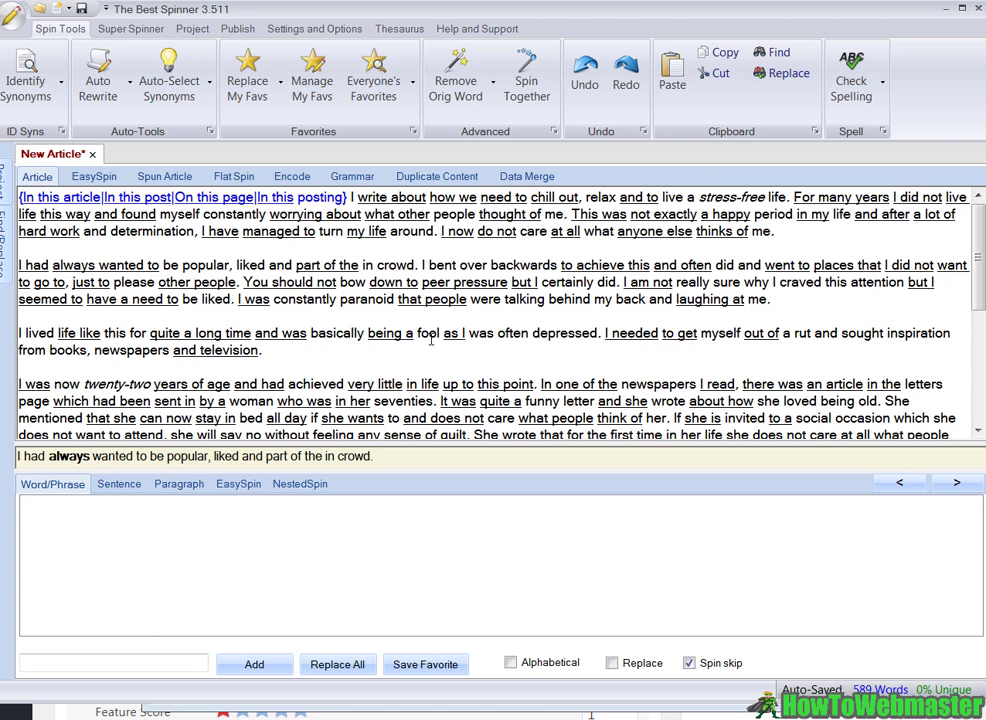
click(583, 348)
key(ctrl+a)
key(Delete)
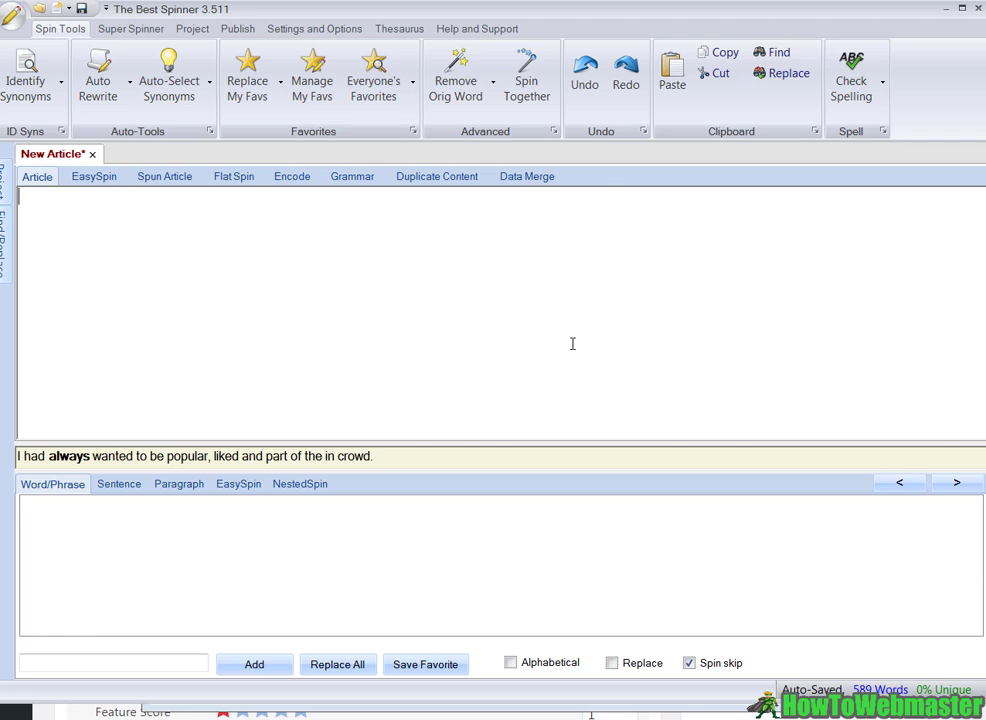
key(ctrl+v)
scroll(572, 341, up, 10)
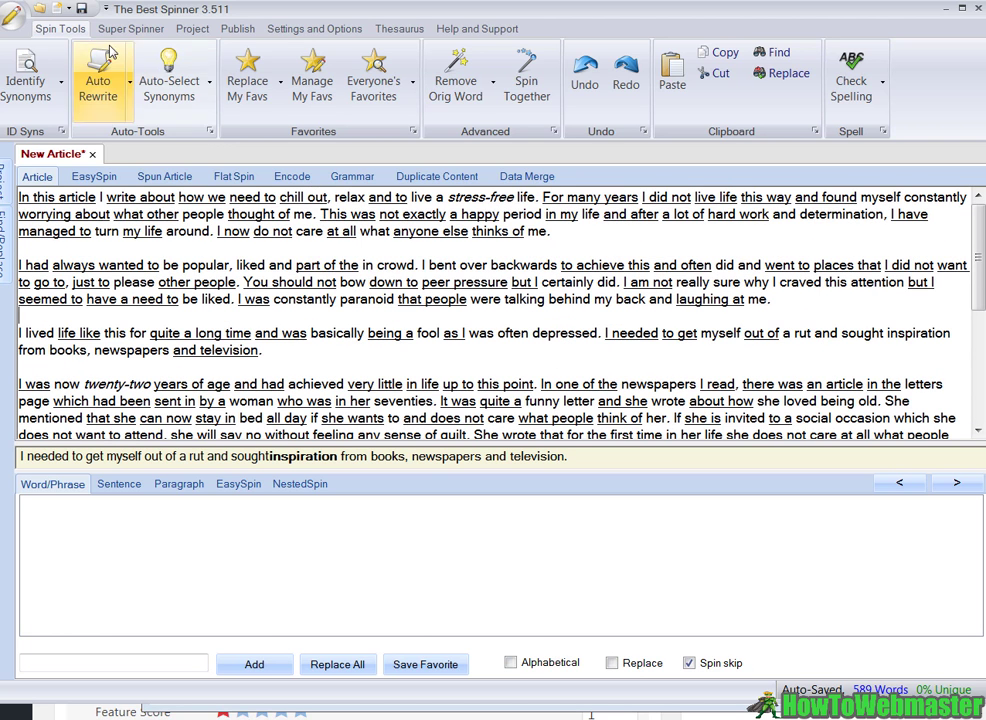
click(140, 76)
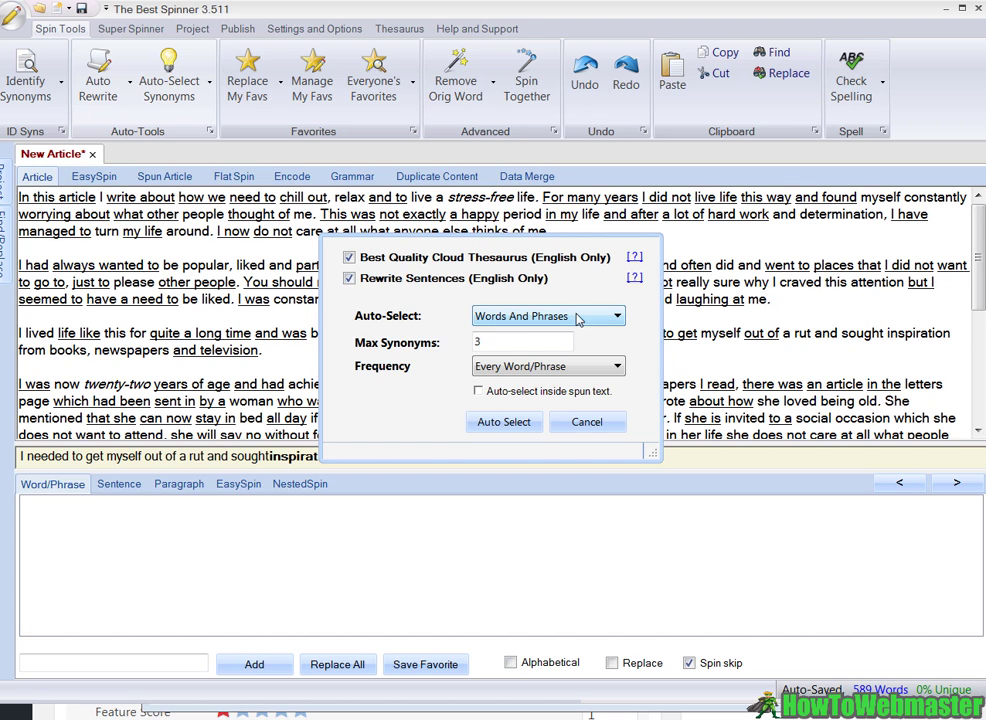
click(497, 341)
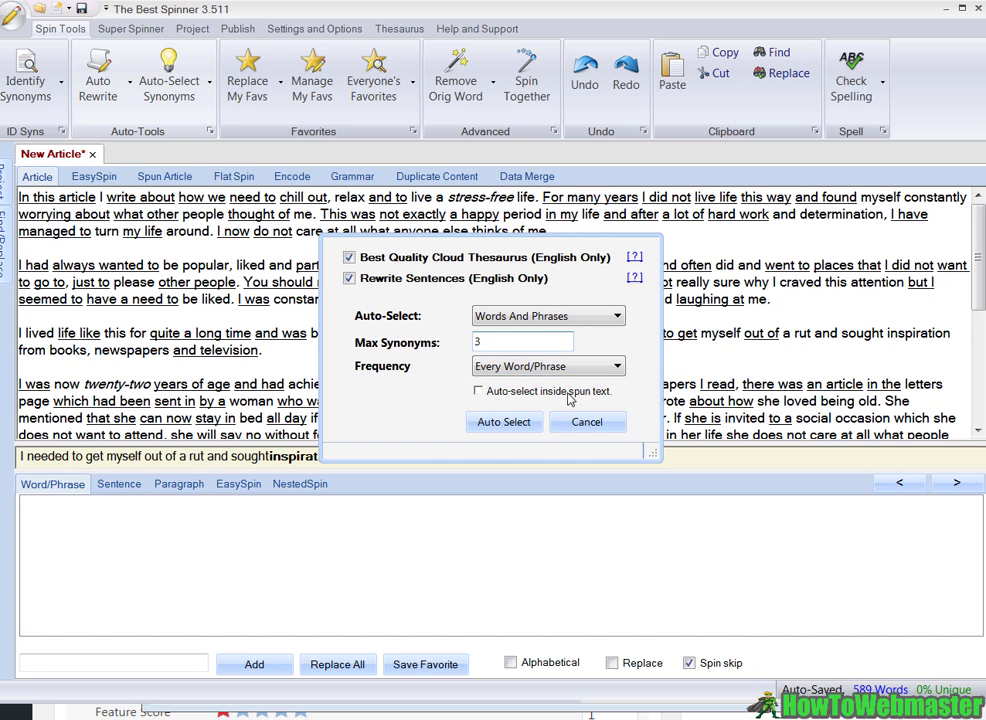
click(500, 345)
click(500, 422)
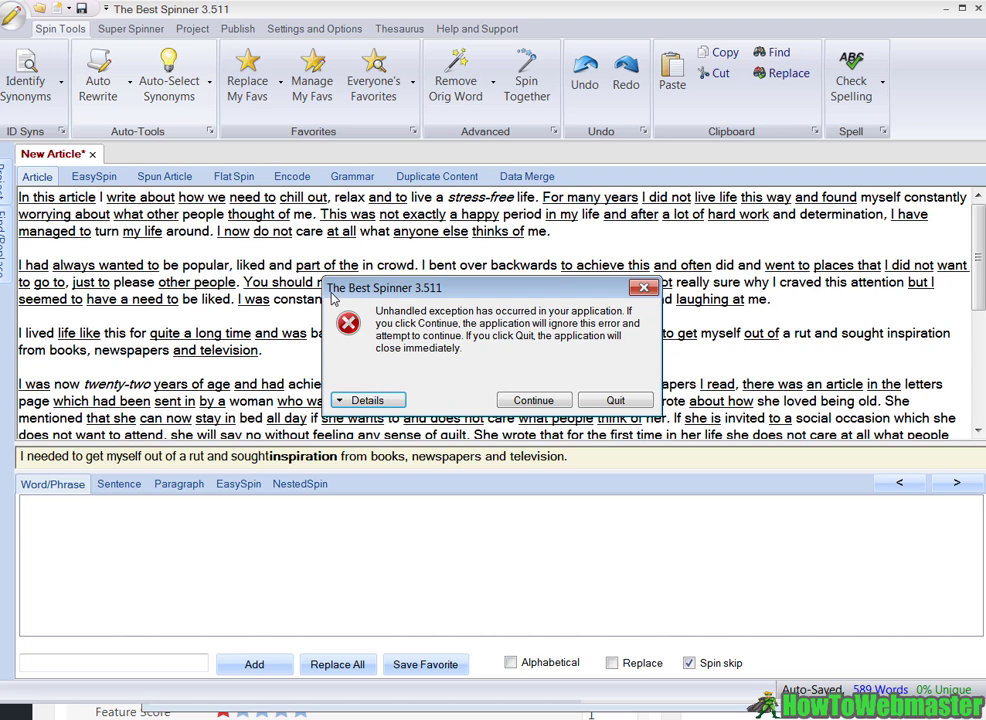
click(531, 400)
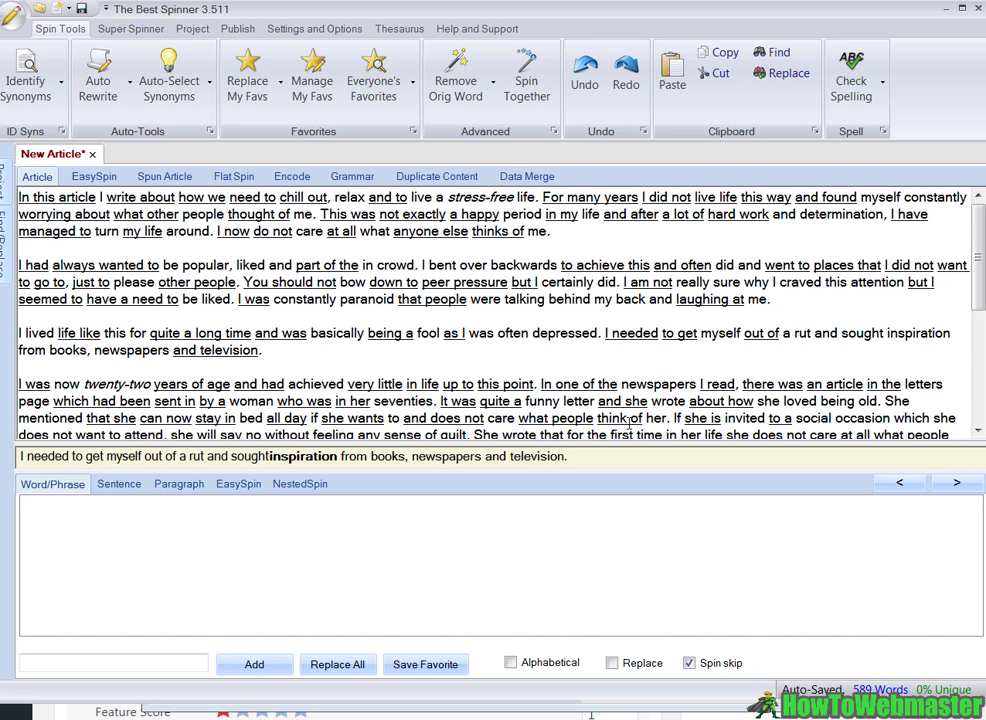
Auto Rewrite the article and paste the rewritten text into Copyscape's Item 2 box.
click(88, 84)
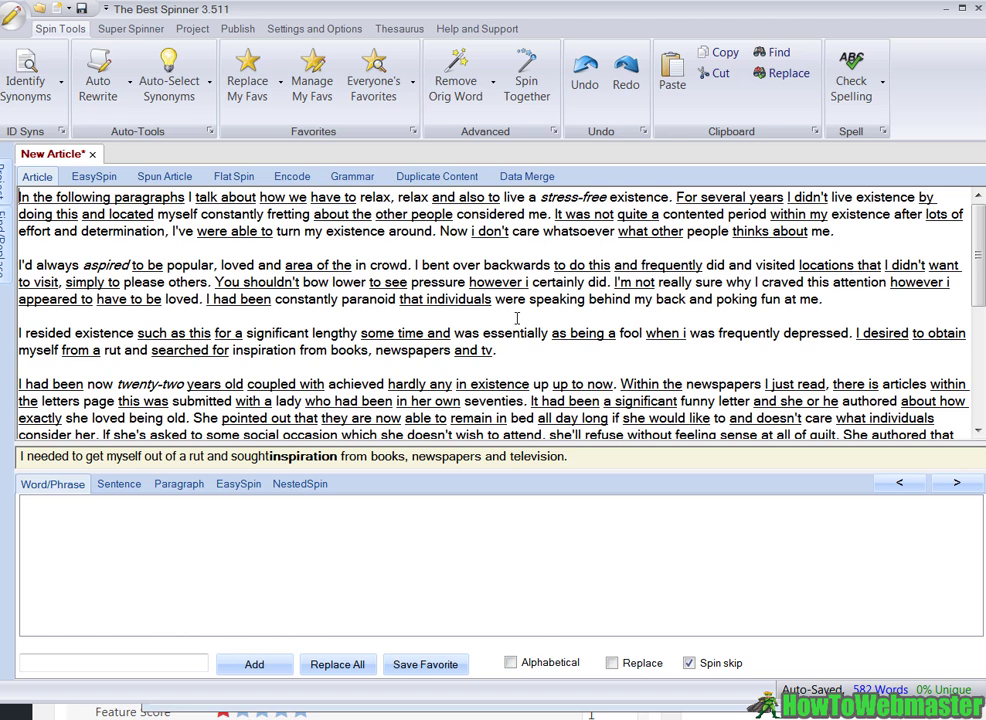
key(ctrl+a)
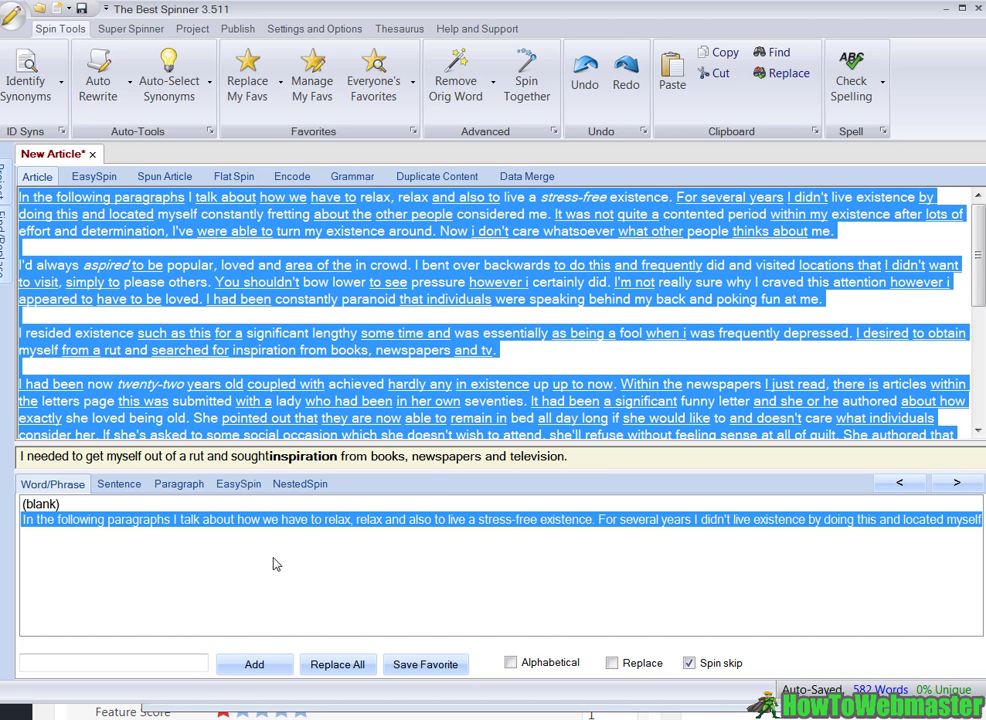
key(alt+Tab)
key(ctrl+v)
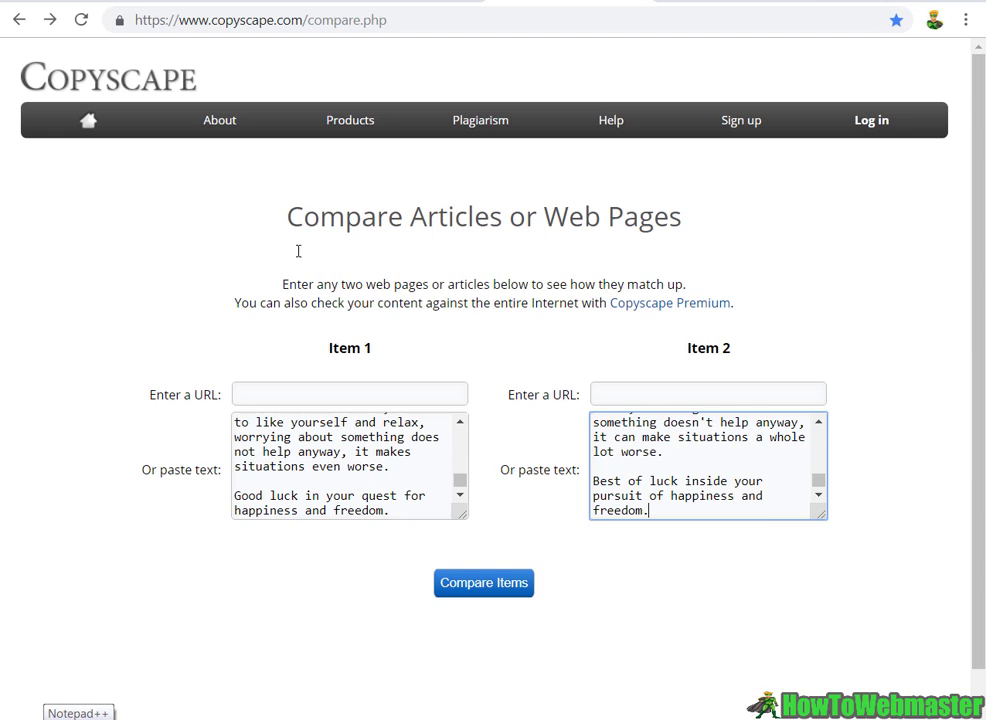
Compare the original article in Item 1 against the rewrite in Item 2.
click(297, 451)
click(772, 458)
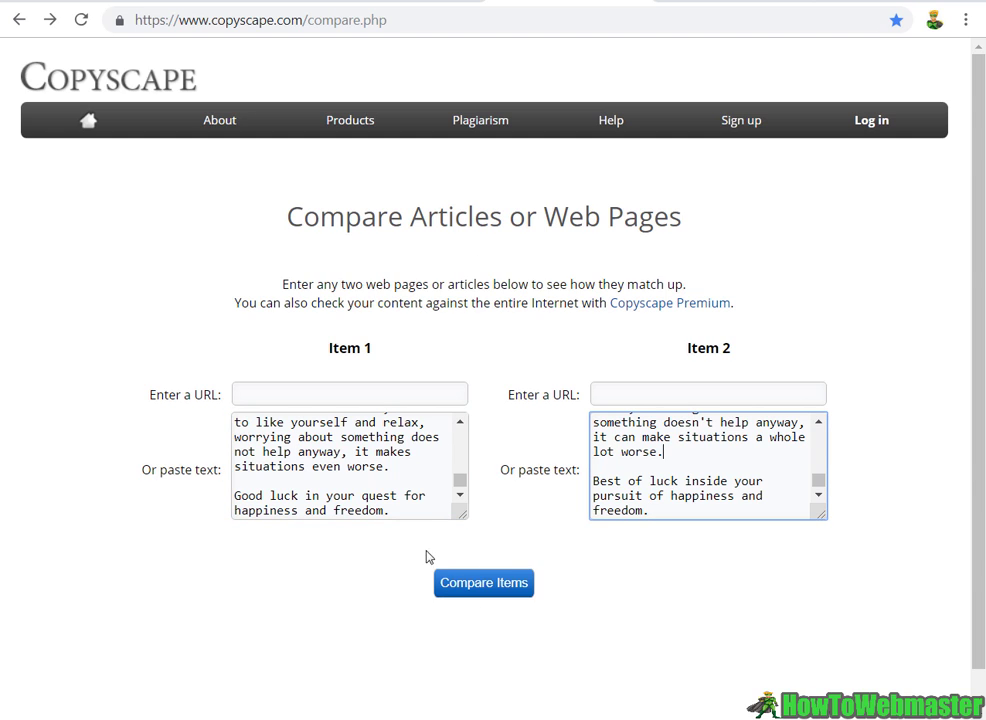
click(502, 586)
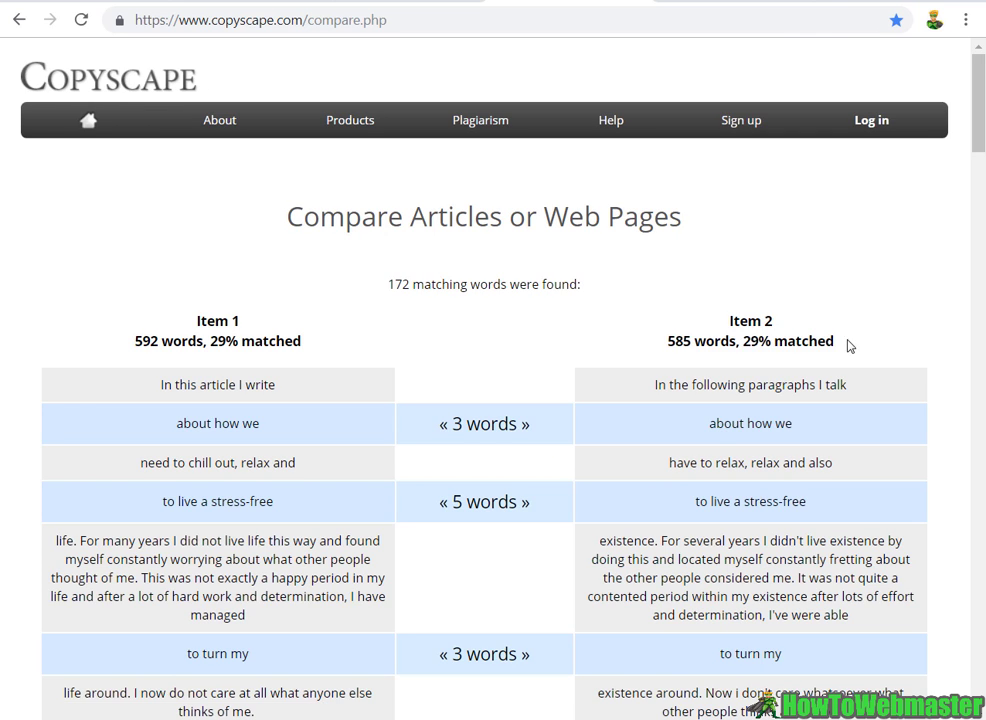
Highlight Item 2's result of 585 words, 29% matched, then return to The Best Spinner.
drag(847, 345, 663, 358)
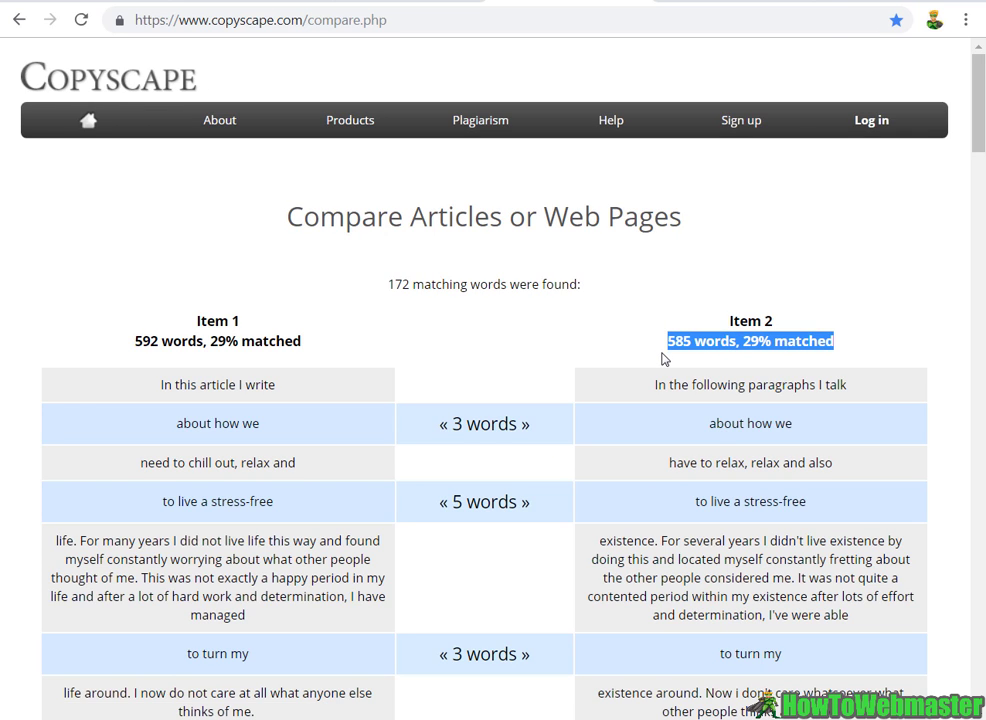
drag(743, 342, 836, 344)
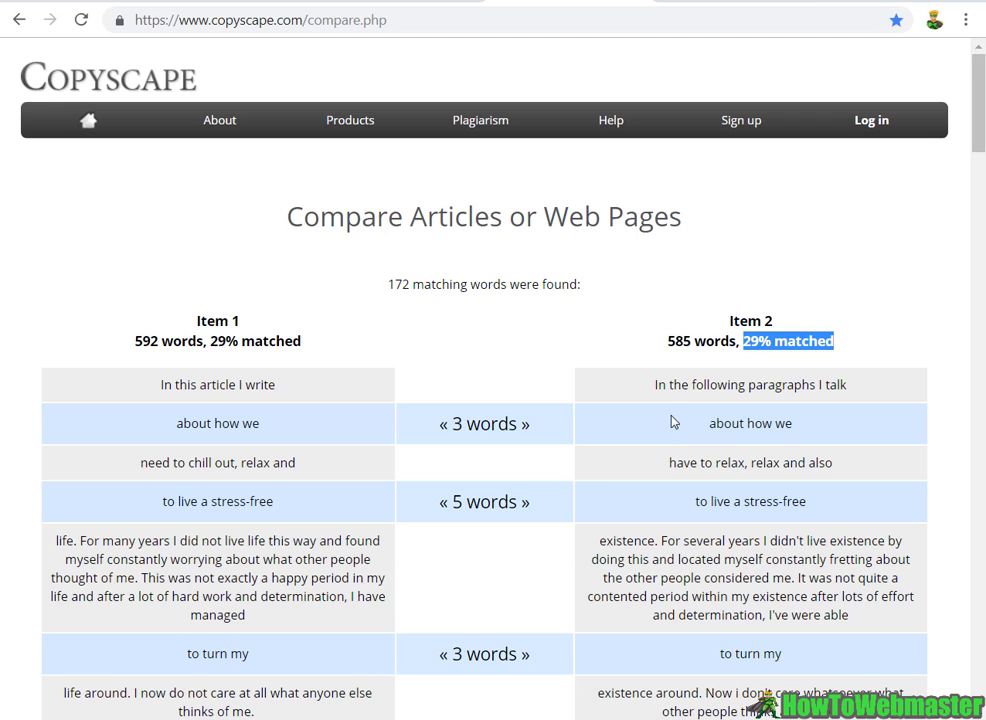
click(757, 347)
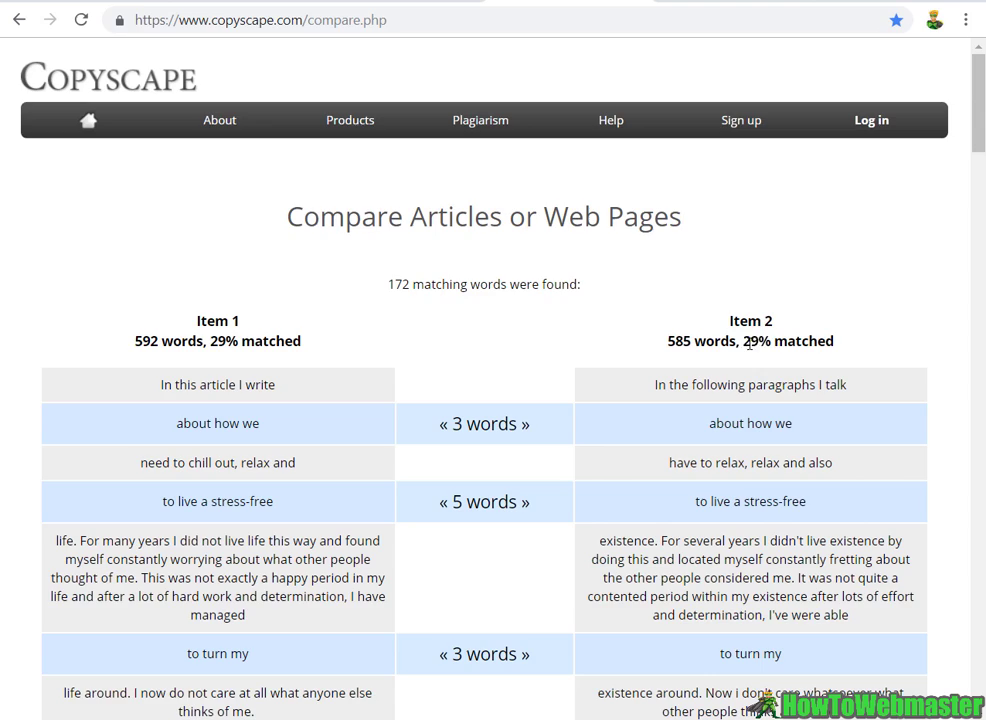
drag(745, 344, 845, 347)
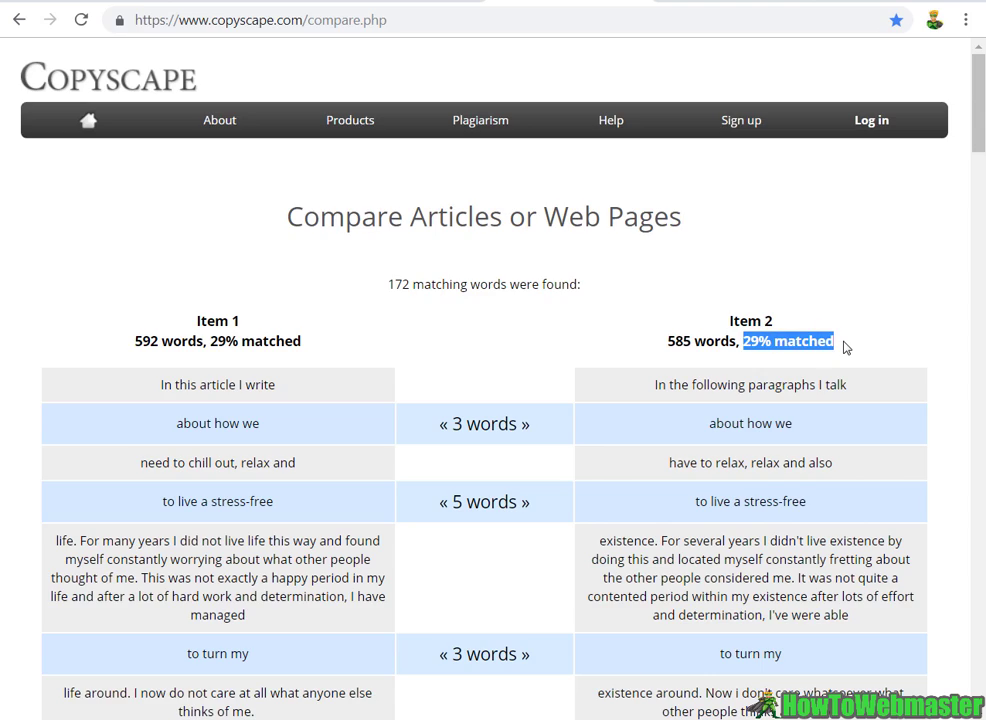
scroll(740, 435, down, 15)
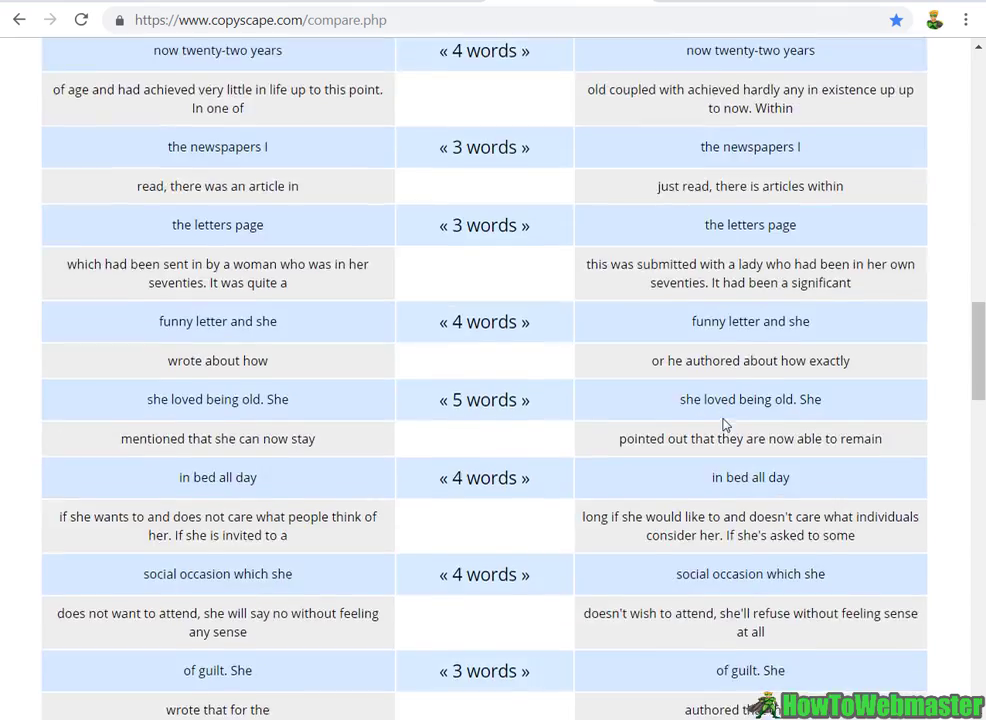
scroll(727, 428, up, 15)
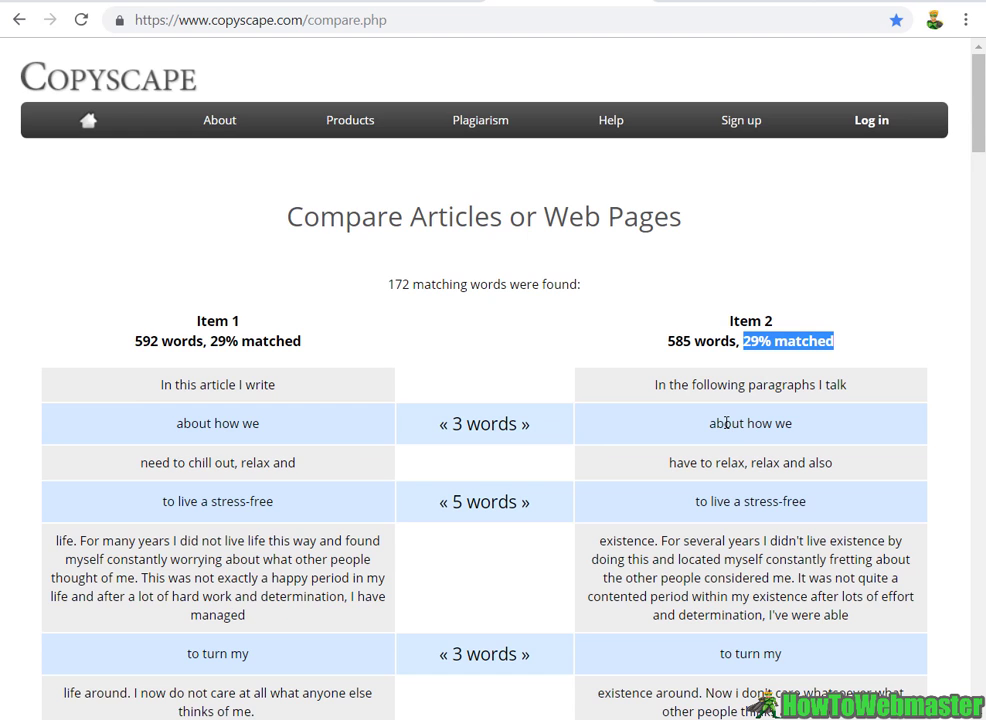
key(shift+Home)
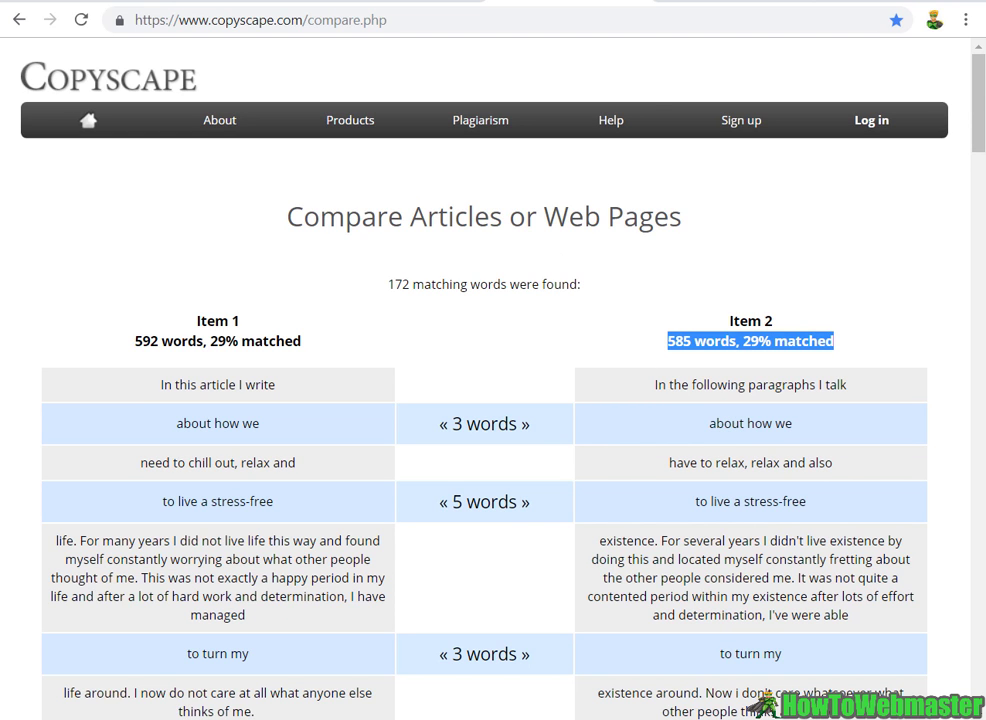
key(alt+Tab)
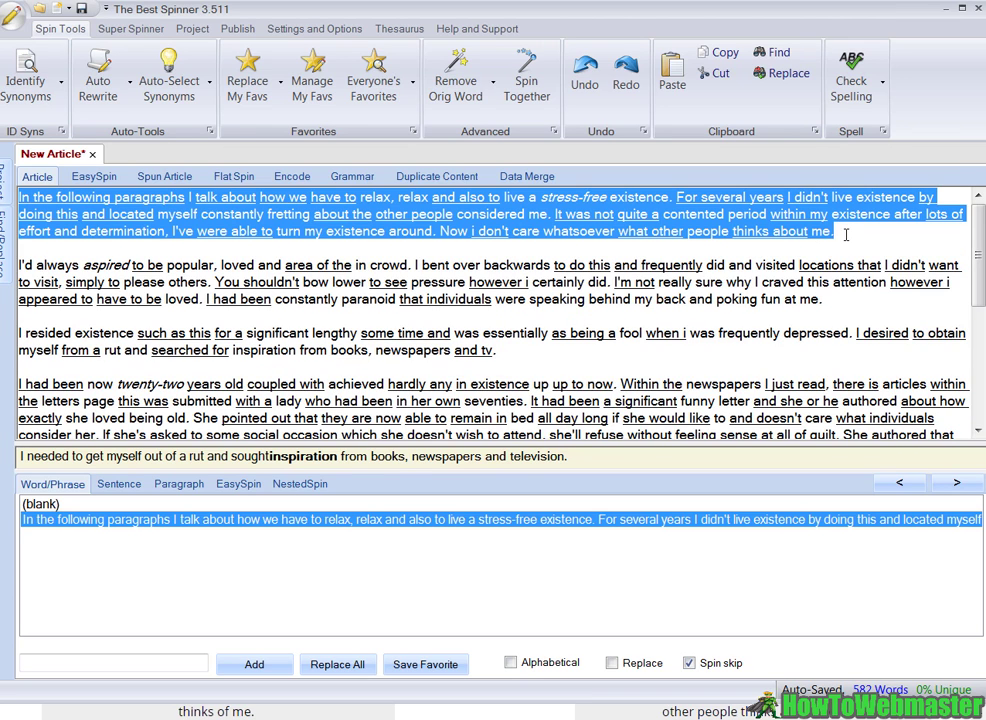
Select and inspect the first paragraph, opening 'In this article I write about how we need to chill out'.
click(845, 233)
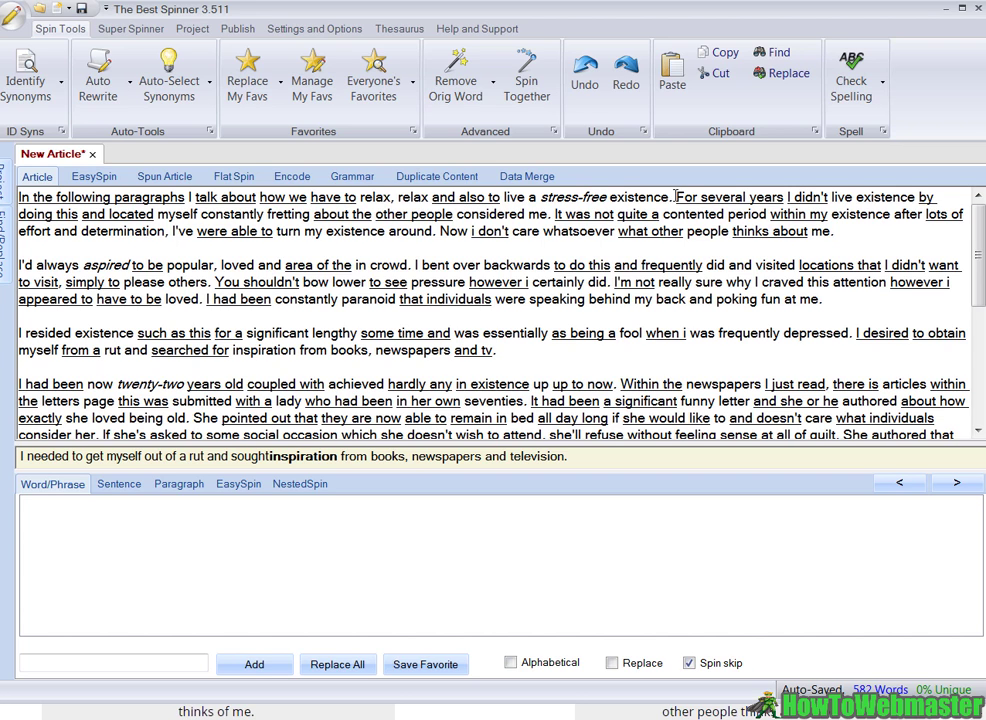
drag(676, 196, 836, 231)
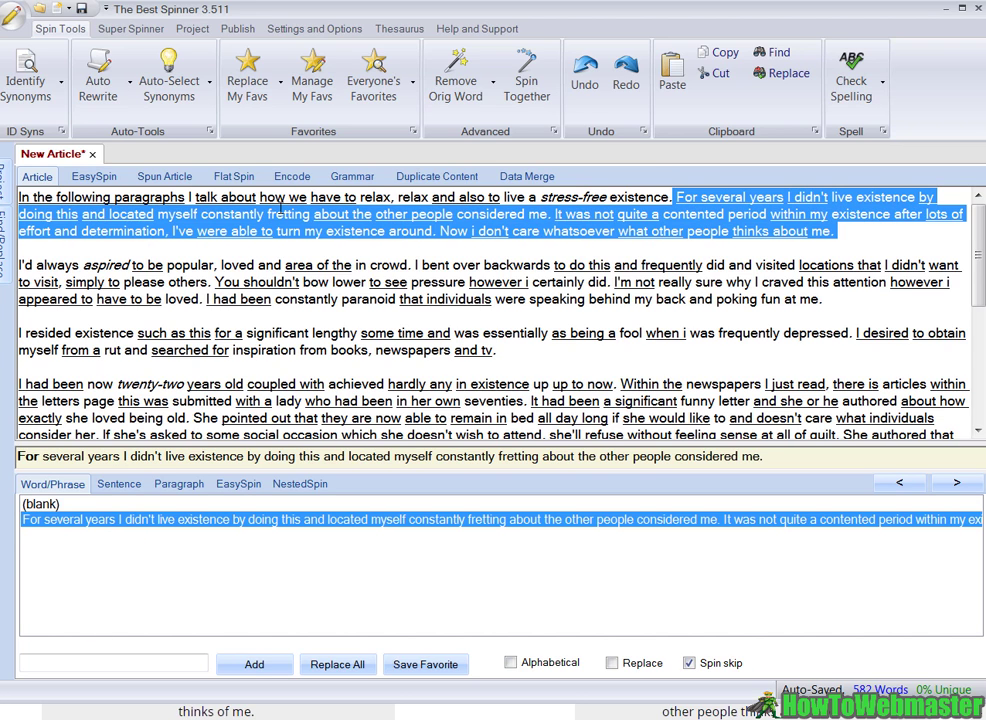
click(296, 231)
triple_click(330, 238)
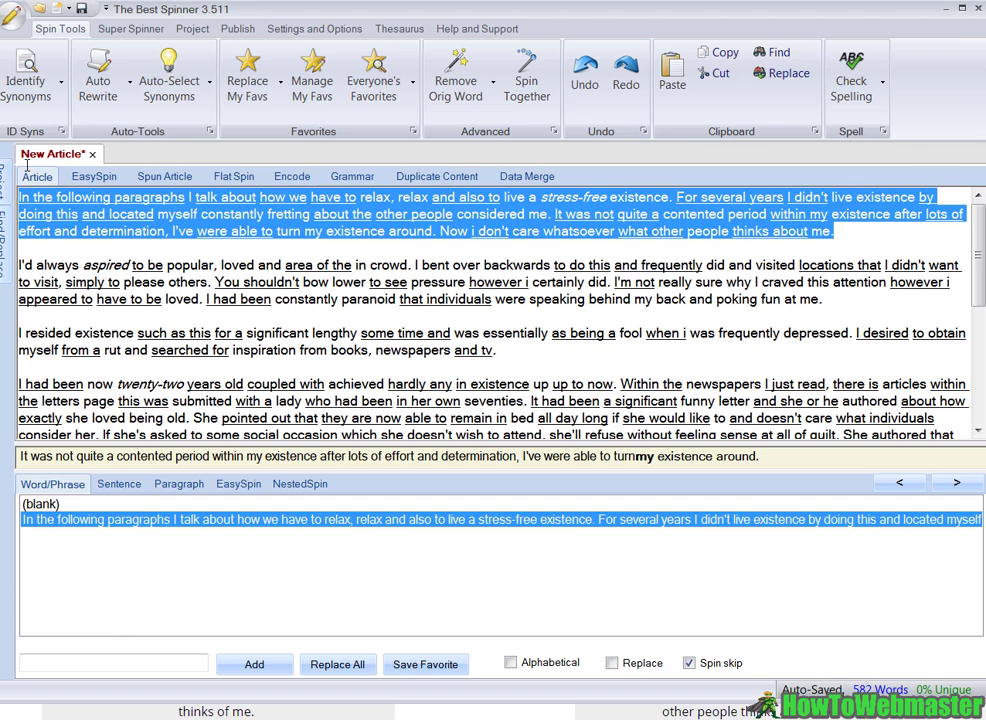
click(496, 228)
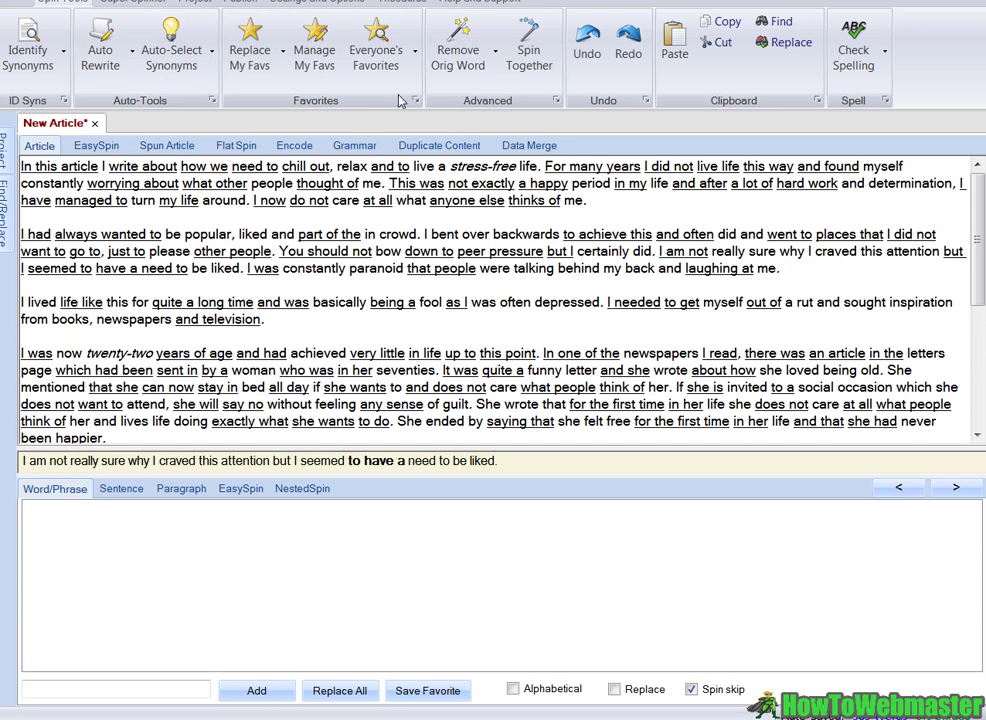
Replace words with Everyone's Favorites synonyms at Best quality and view the Spun Article tab.
click(385, 62)
click(436, 263)
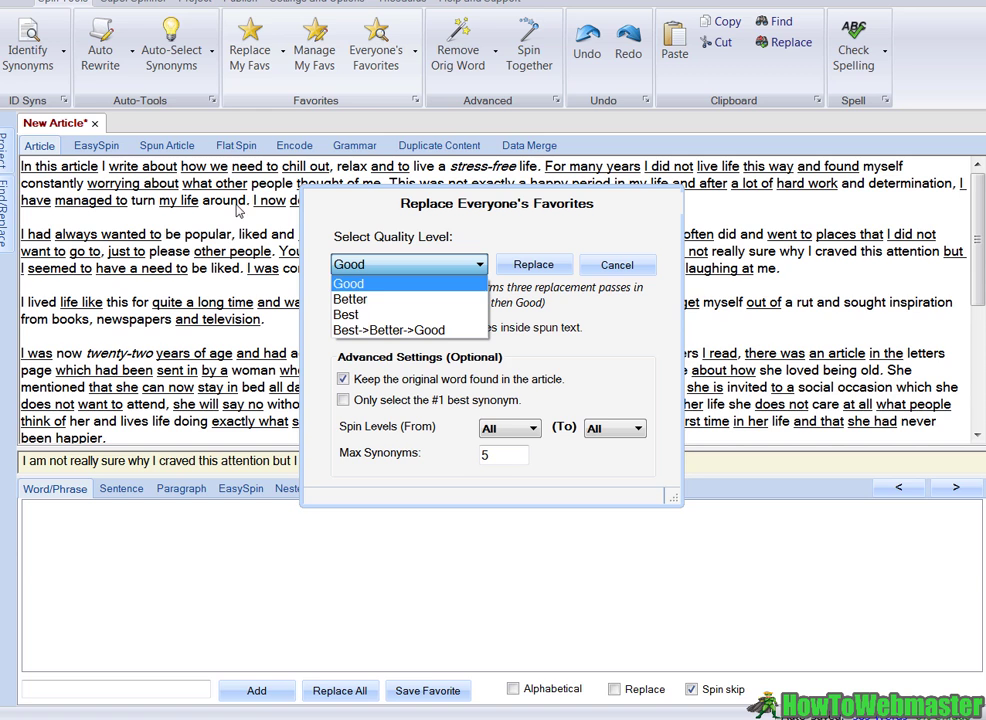
click(410, 314)
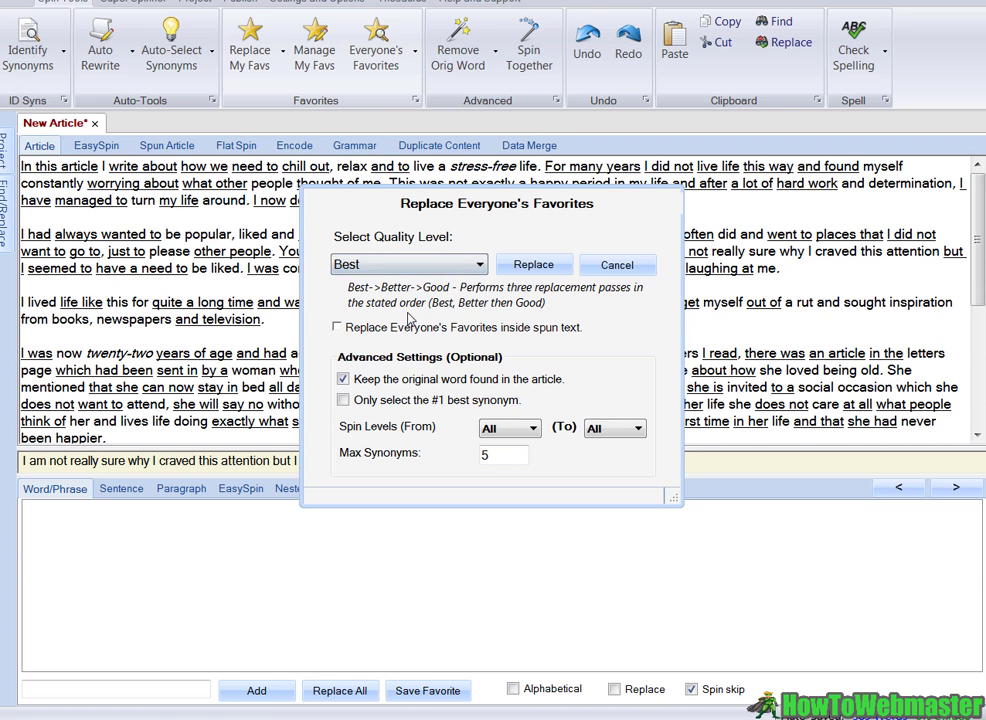
click(533, 264)
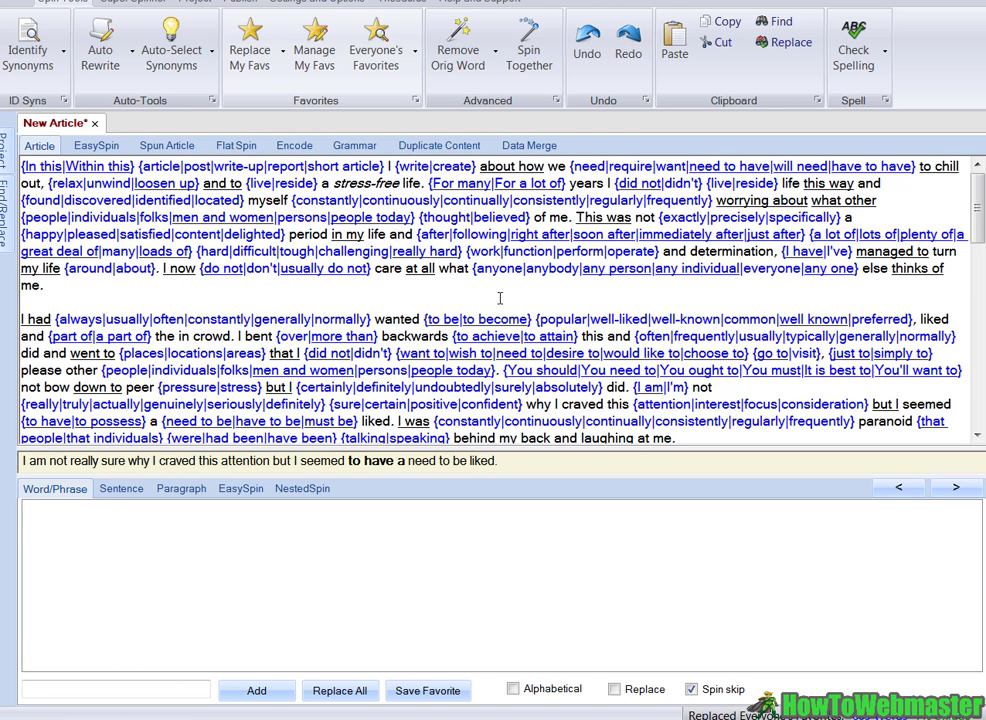
click(167, 146)
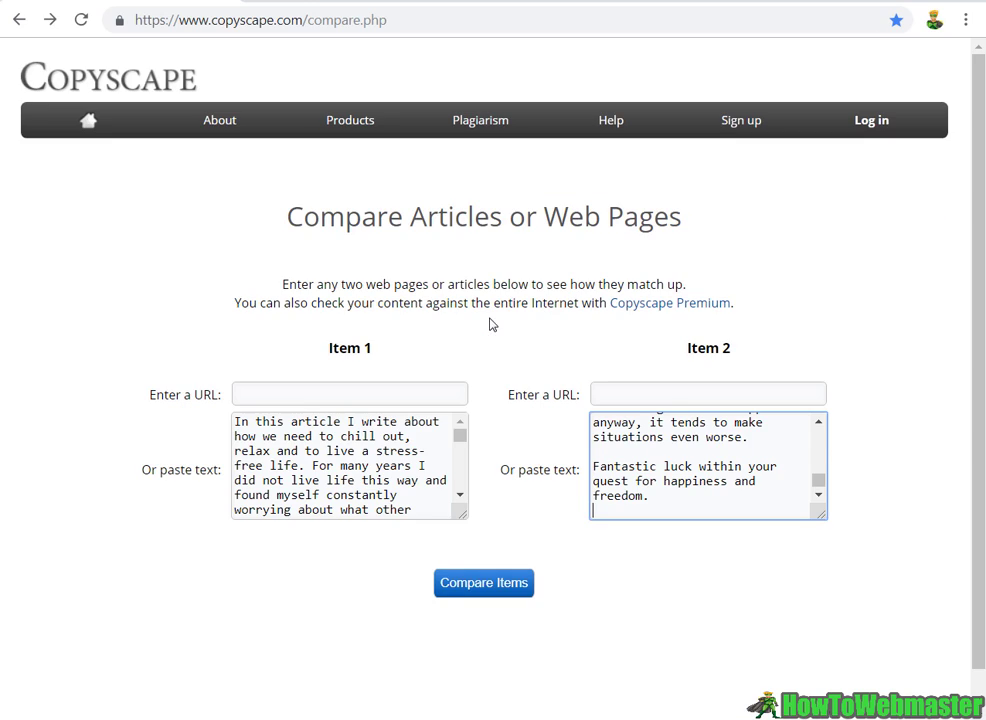
Run Copyscape's comparison of the original and Best-quality spin, then highlight the 68% matched figure.
click(497, 583)
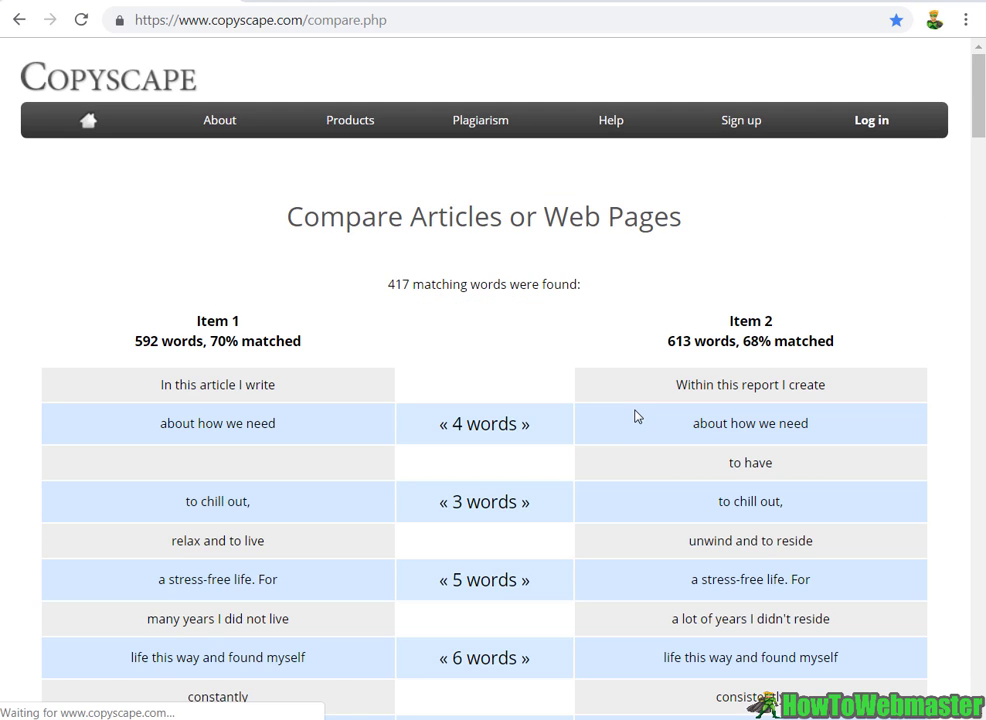
drag(744, 341, 840, 341)
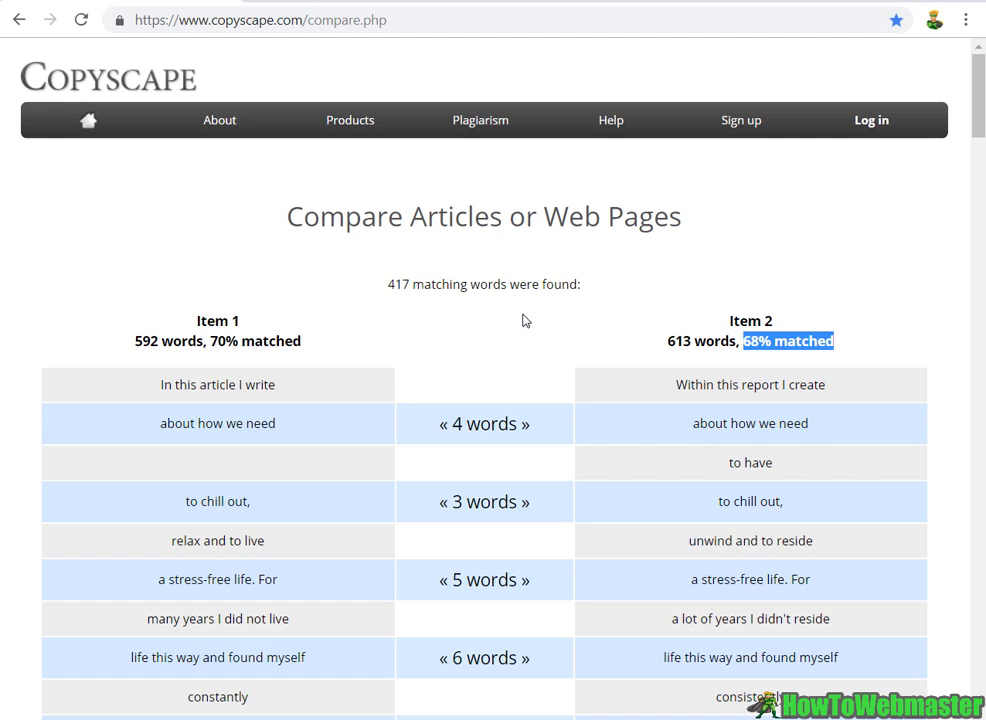
click(739, 342)
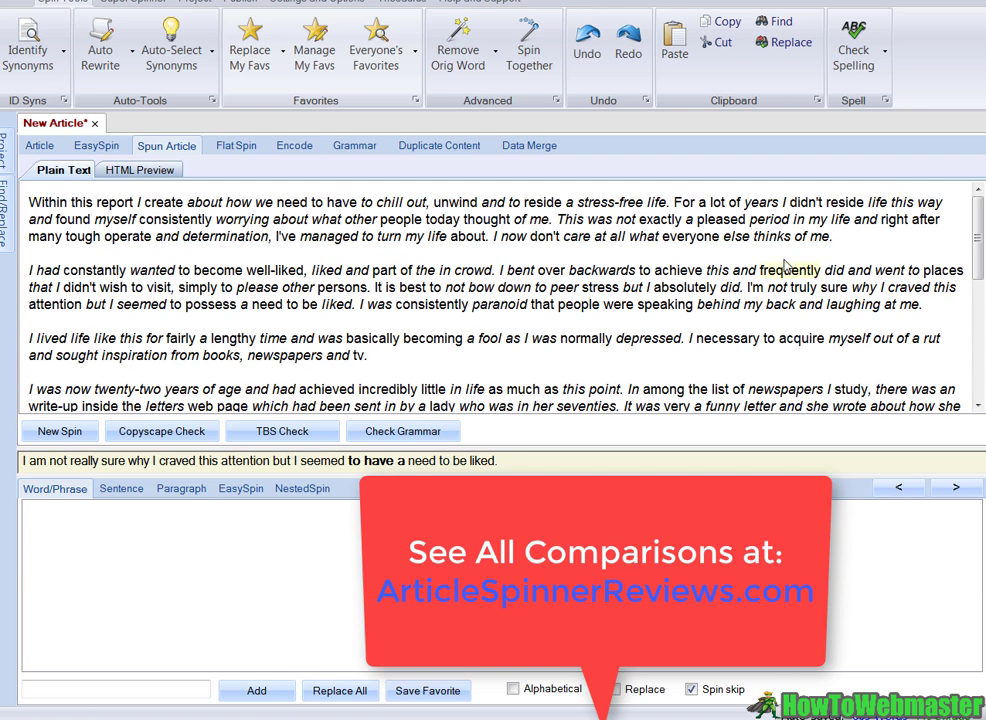
Replace the article with Everyone's Favorites synonyms at Better quality, opening {In this|Within this|On this}.
key(ctrl+a)
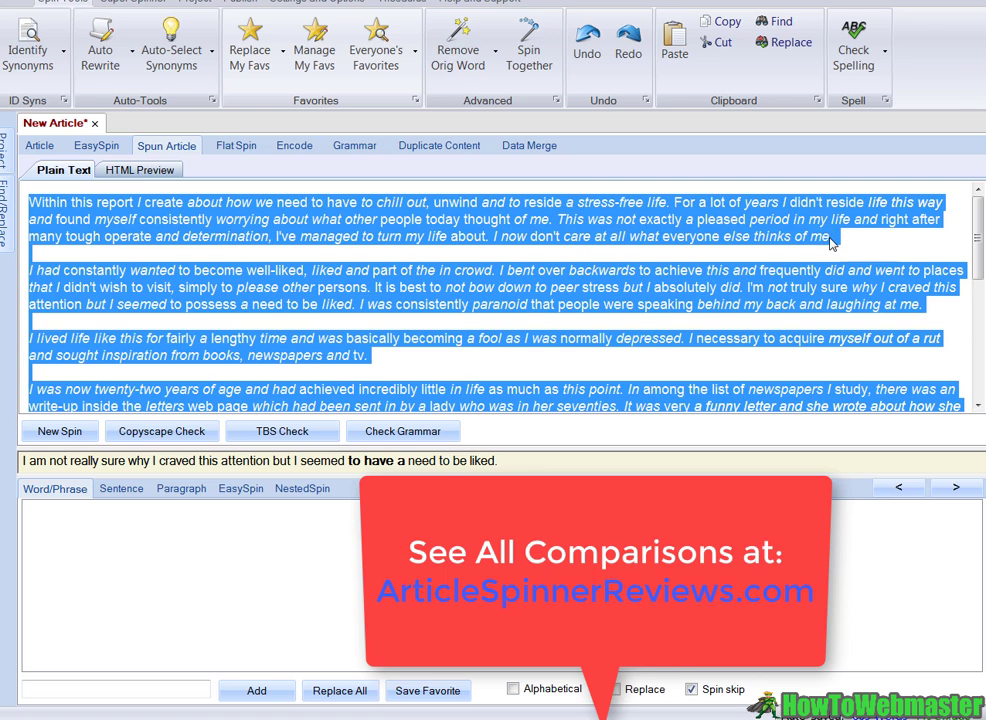
click(641, 188)
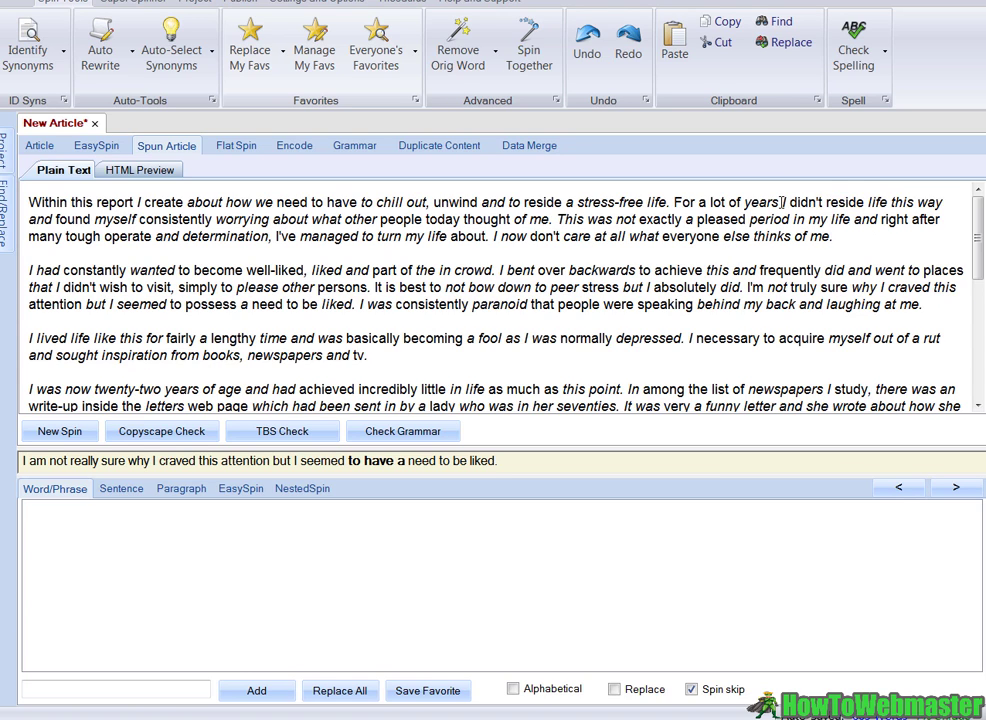
drag(782, 202, 875, 205)
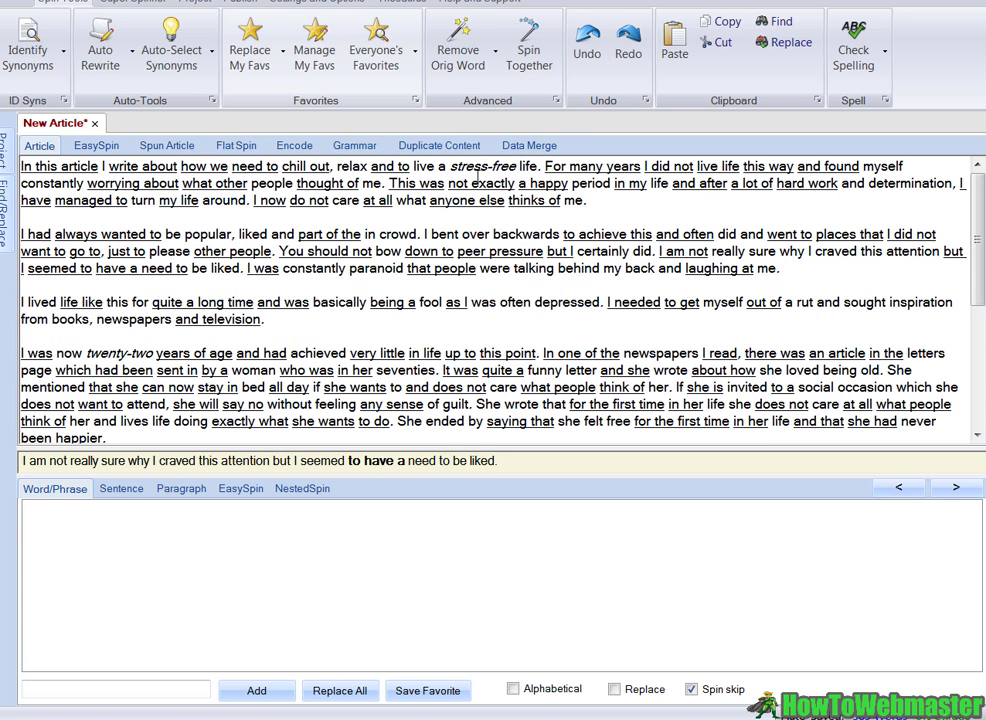
click(378, 58)
click(455, 266)
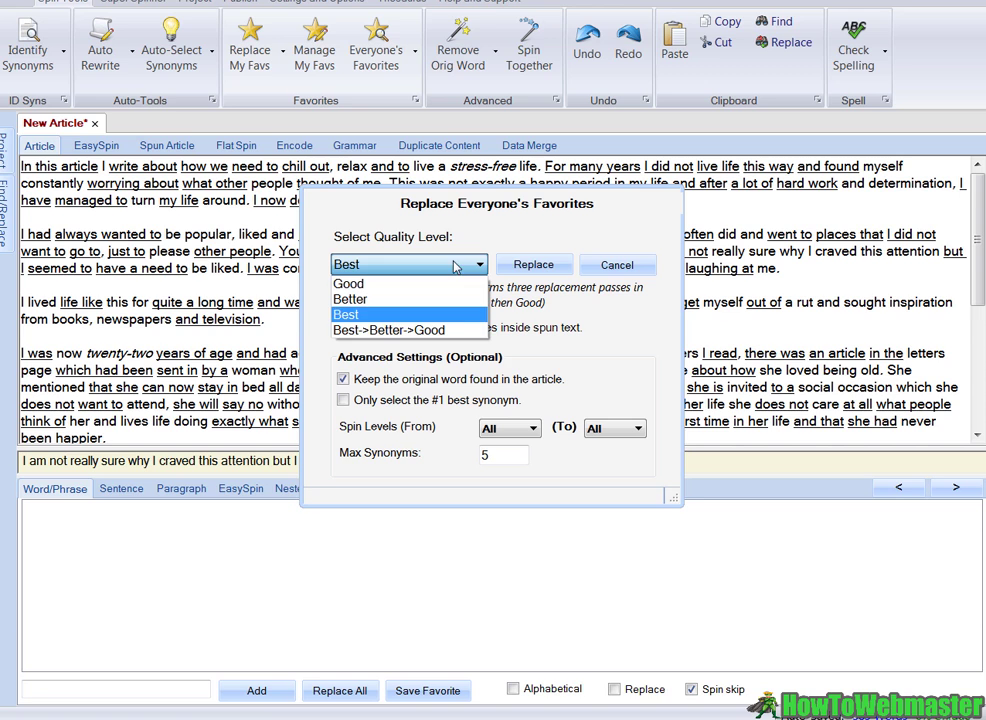
click(410, 296)
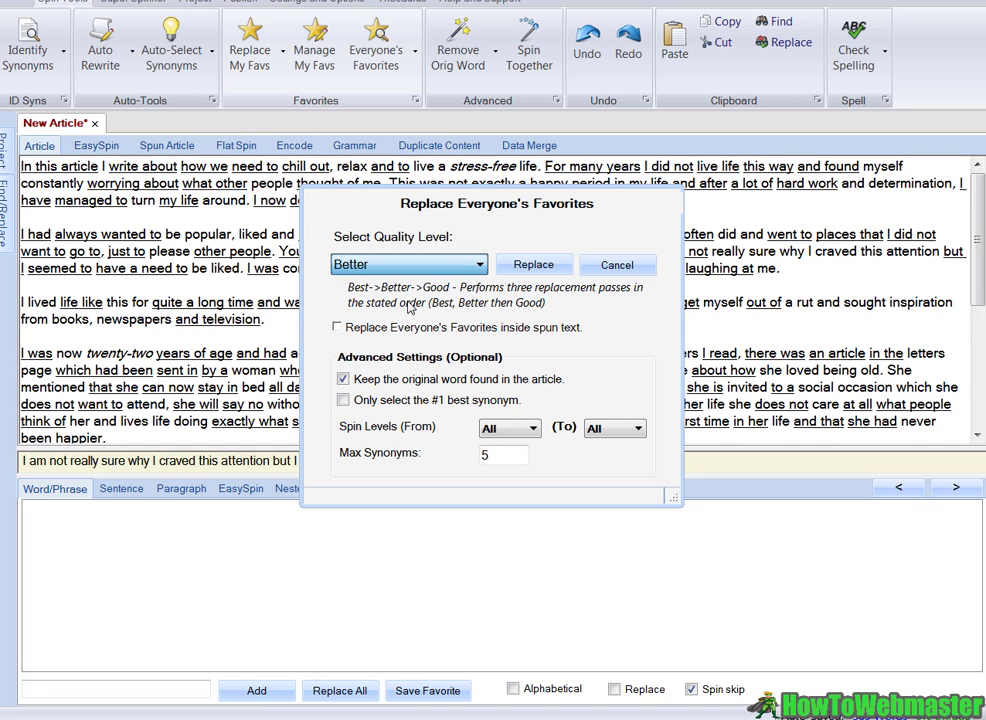
click(513, 268)
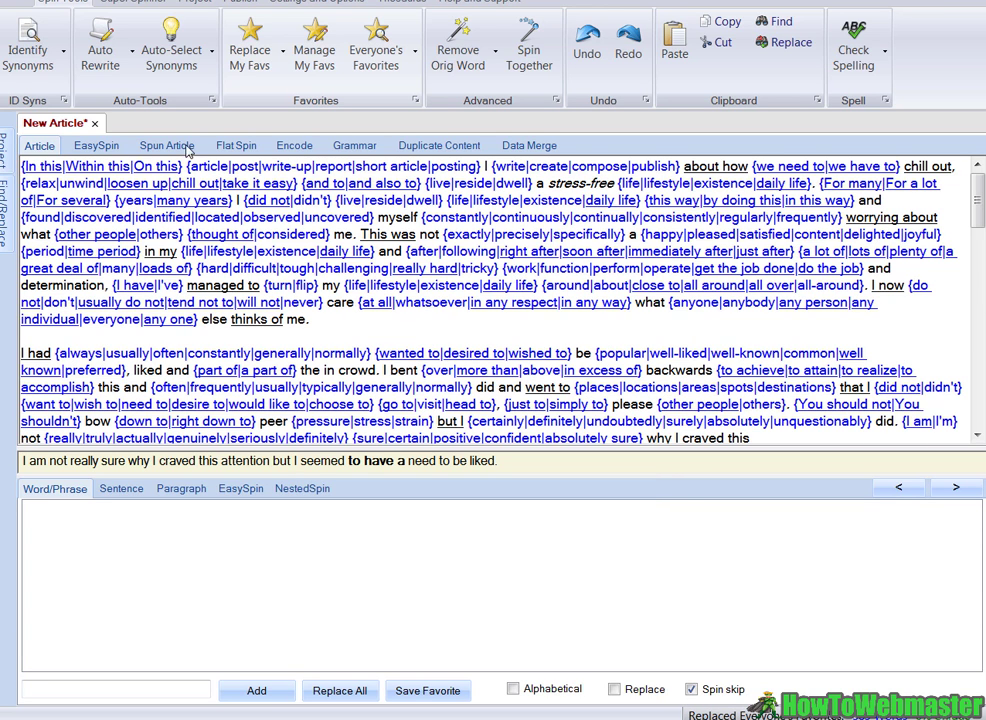
View the Better-quality spun version and select its 65% Copyscape match percentage.
click(180, 146)
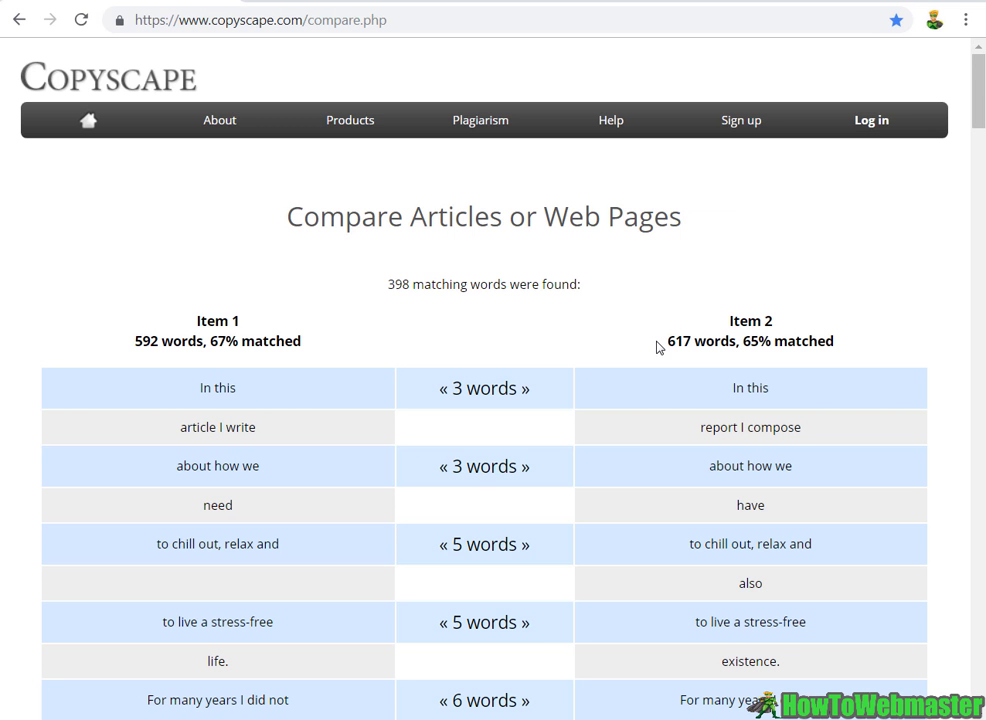
double_click(755, 341)
click(617, 670)
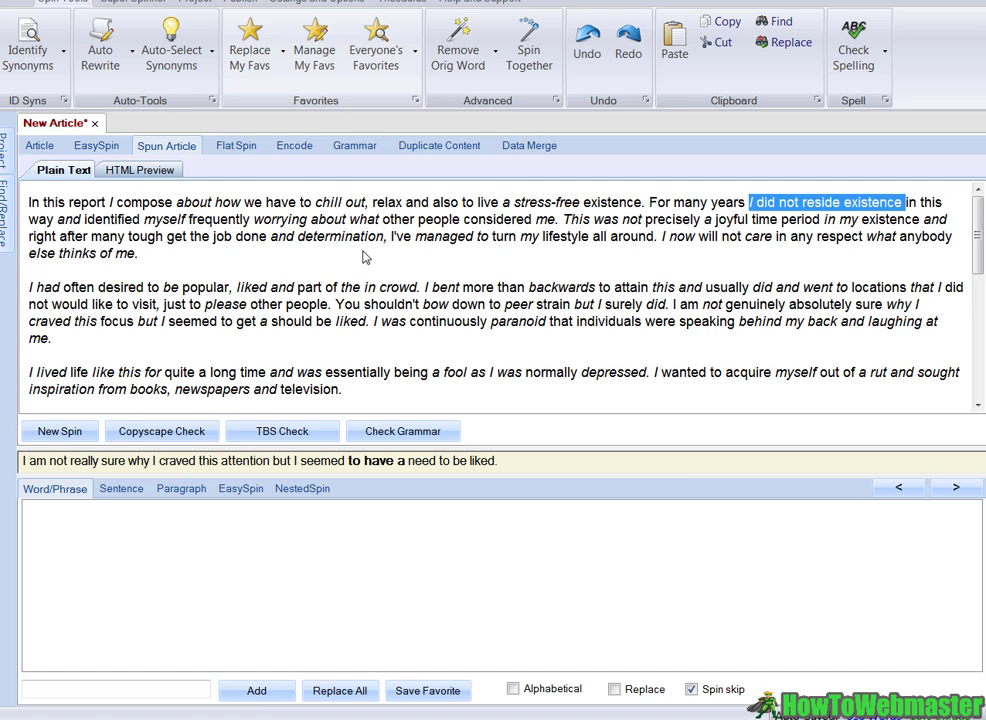
Apply Everyone's Favorites synonym replacement at Good quality and scroll through the result.
click(376, 45)
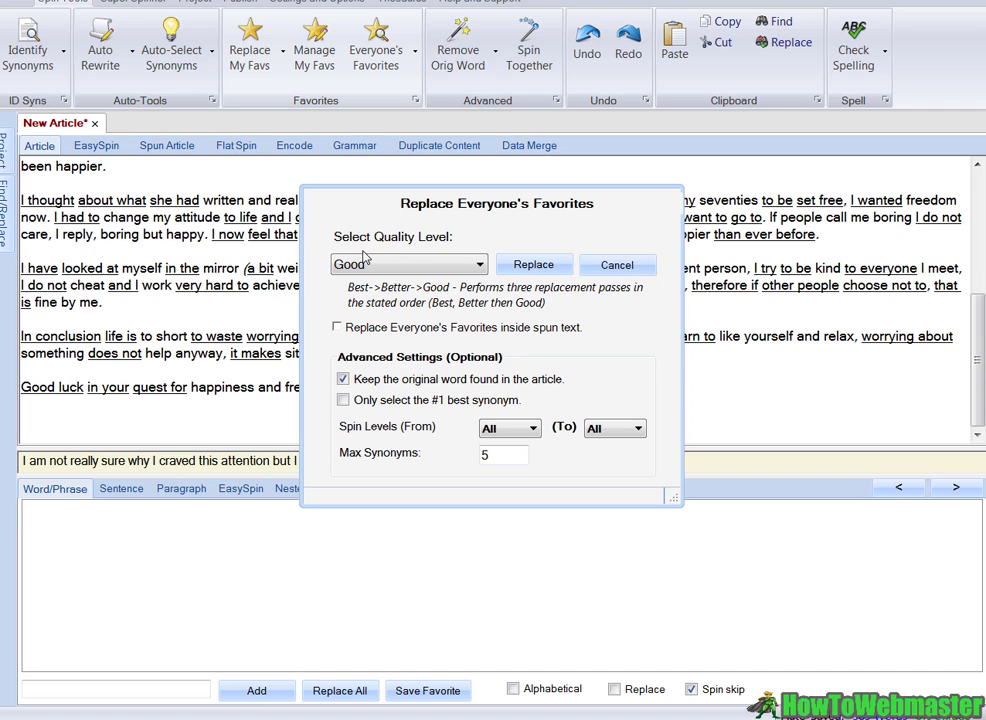
click(552, 265)
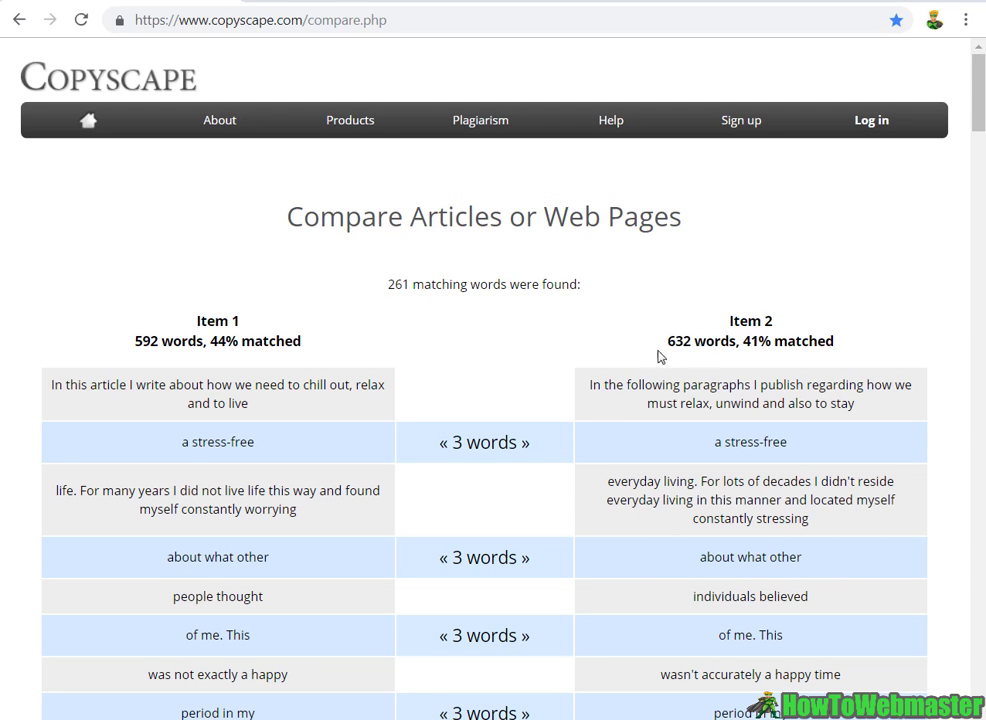
scroll(588, 394, down, 1)
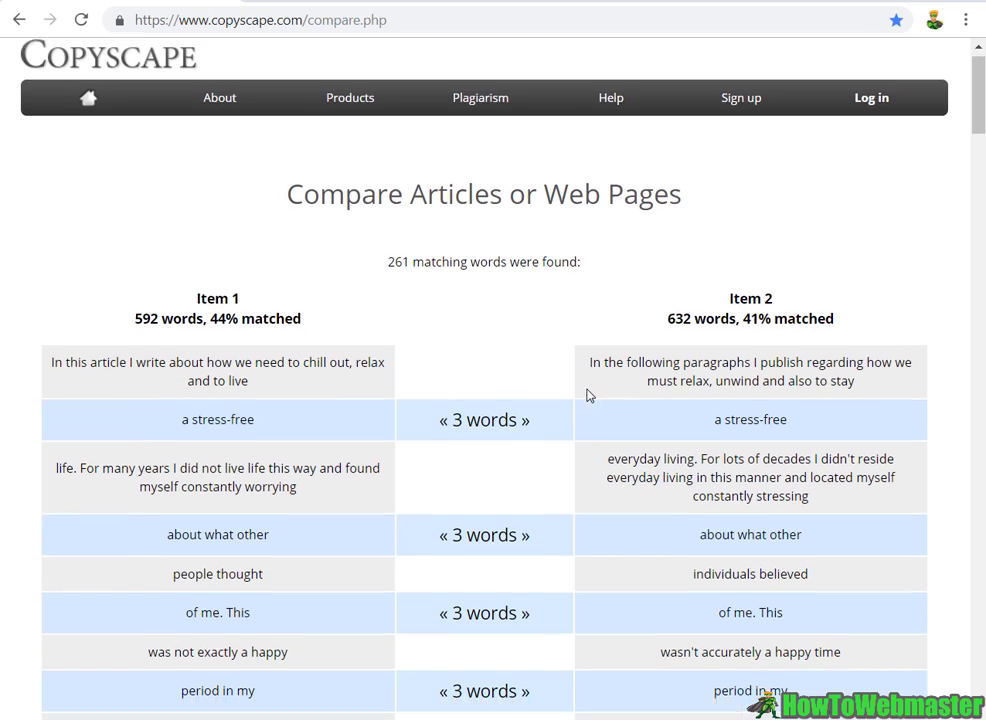
scroll(588, 394, up, 1)
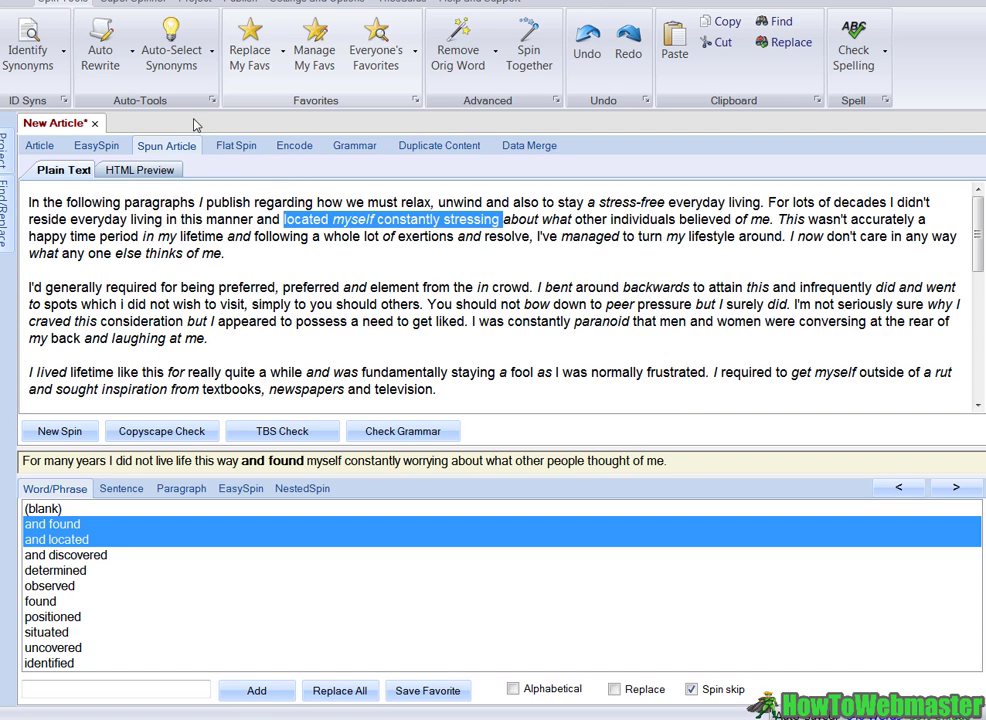
Open the Everyone's Favorites options, cancel them, and return to the original article text.
click(376, 45)
click(427, 266)
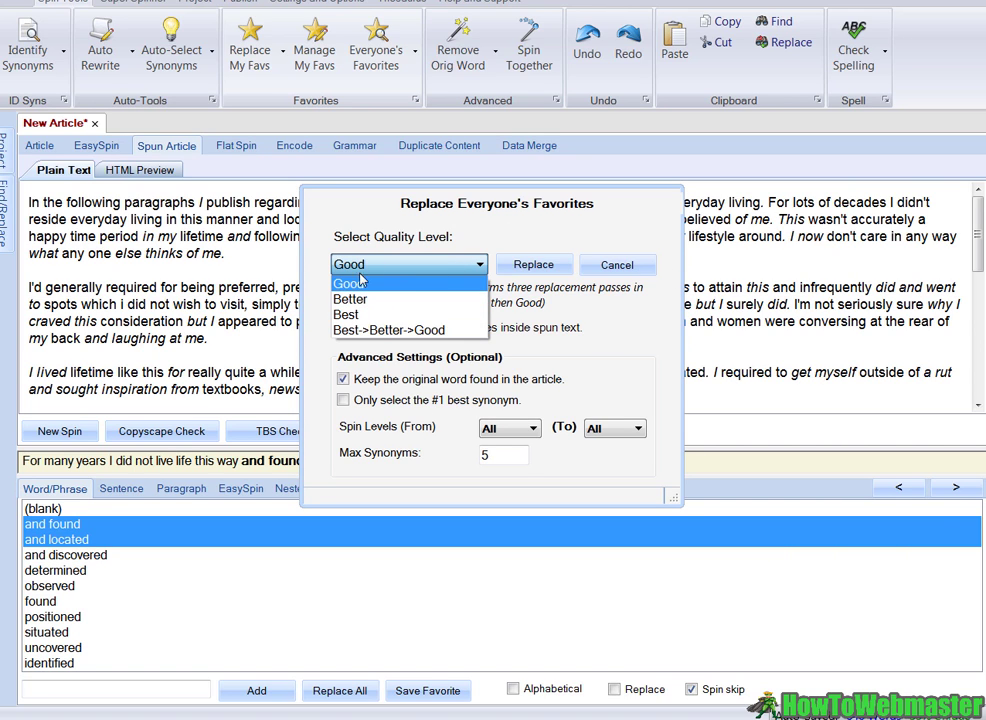
click(621, 269)
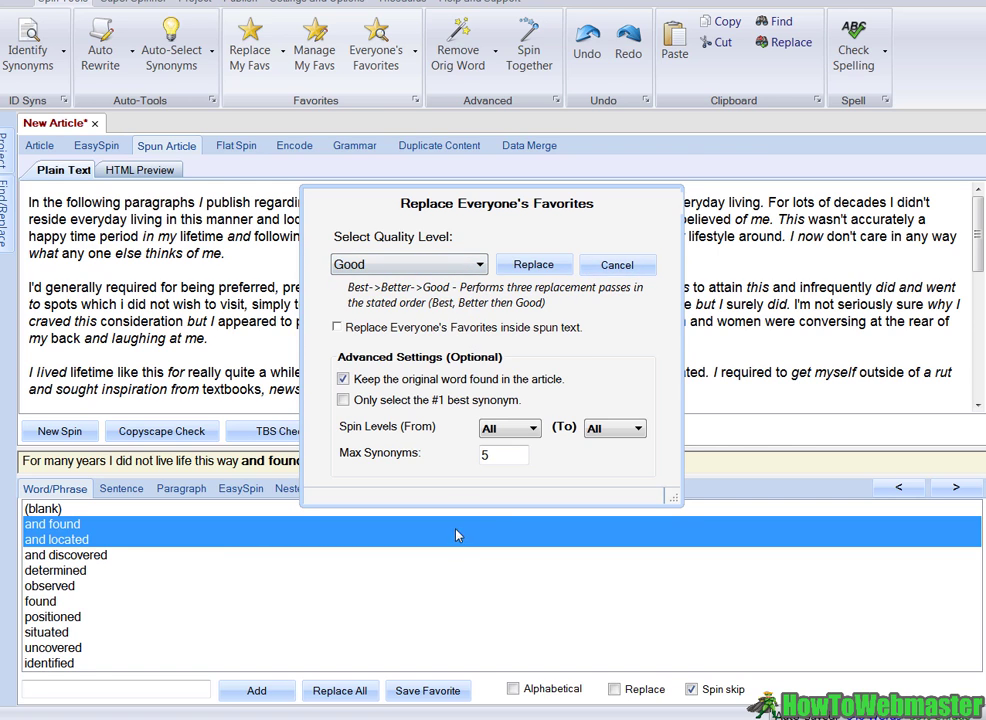
click(619, 266)
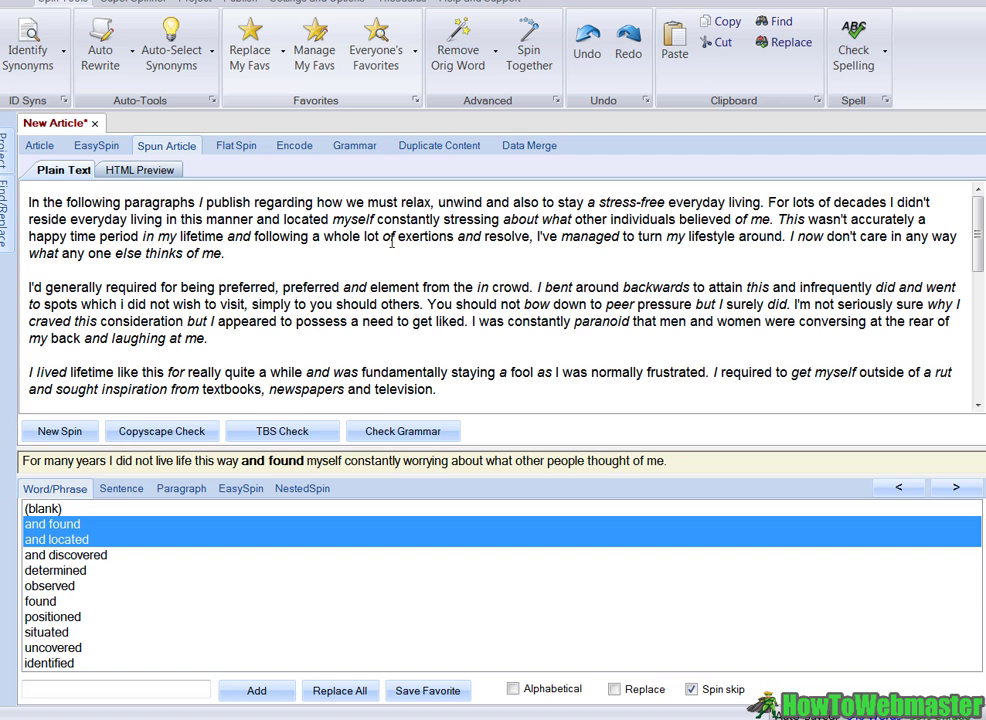
click(39, 145)
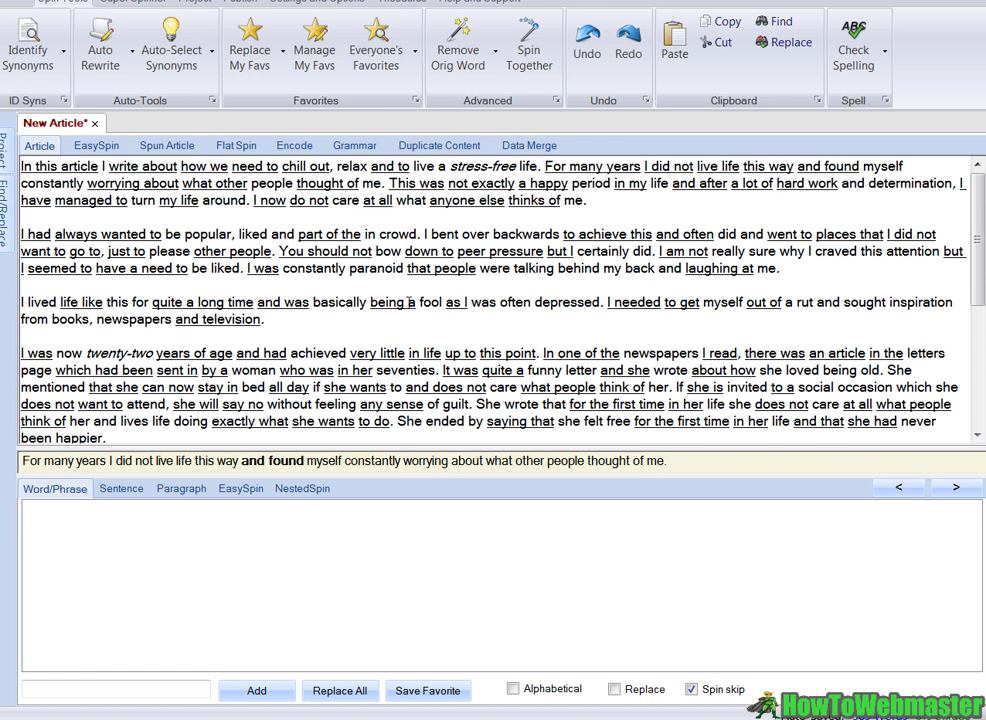
Replace with Everyone's Favorites at Best quality, with 'Keep the original word' unchecked.
click(362, 66)
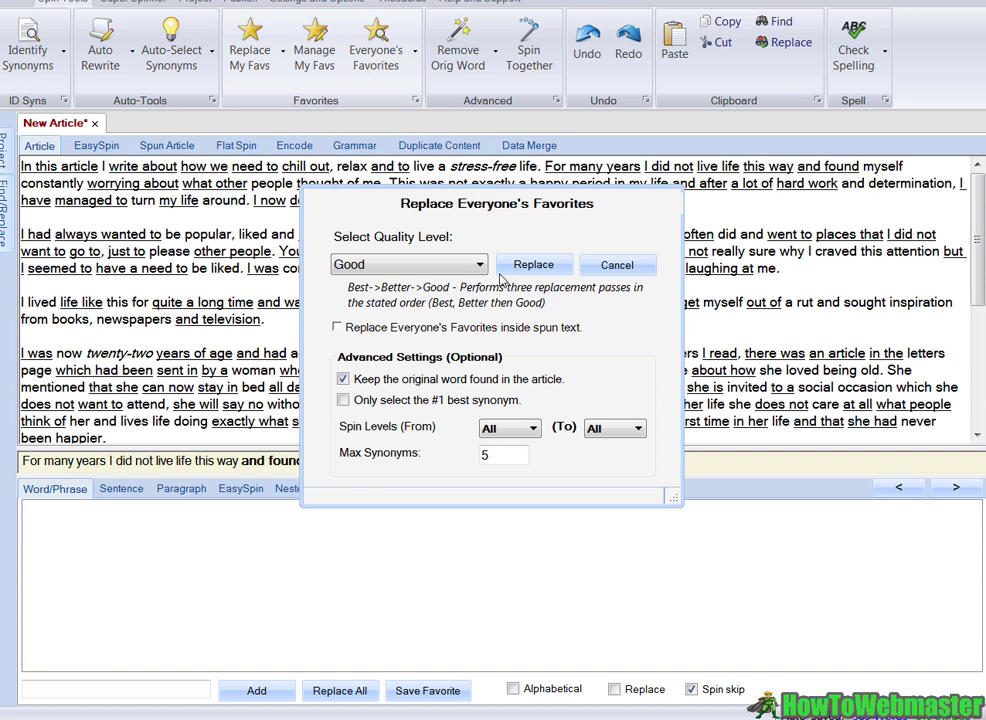
click(466, 270)
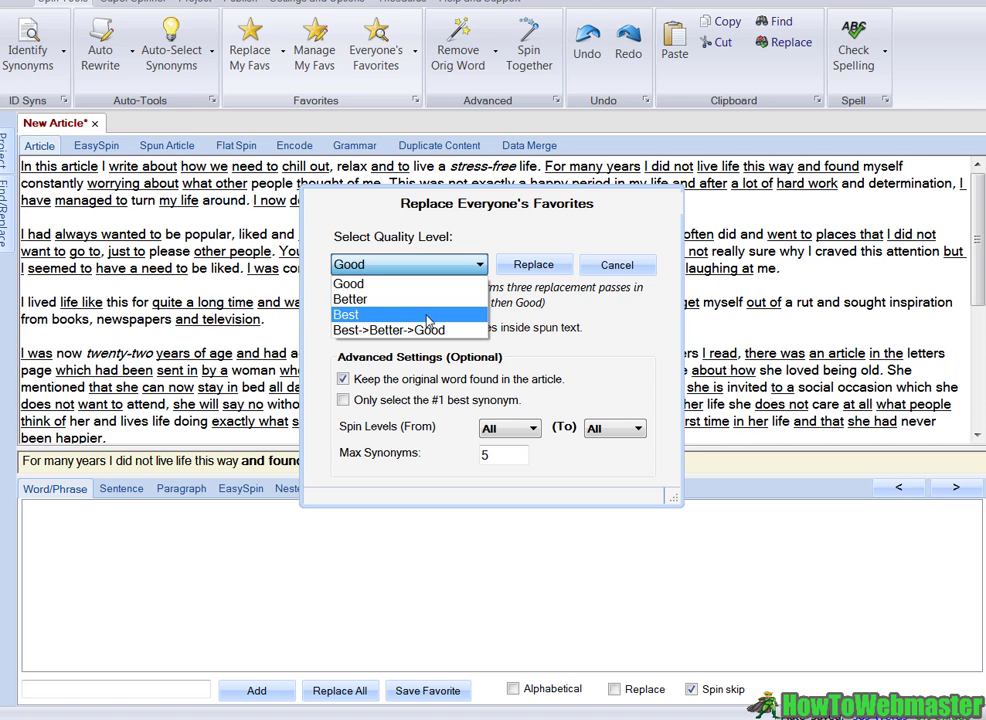
click(427, 317)
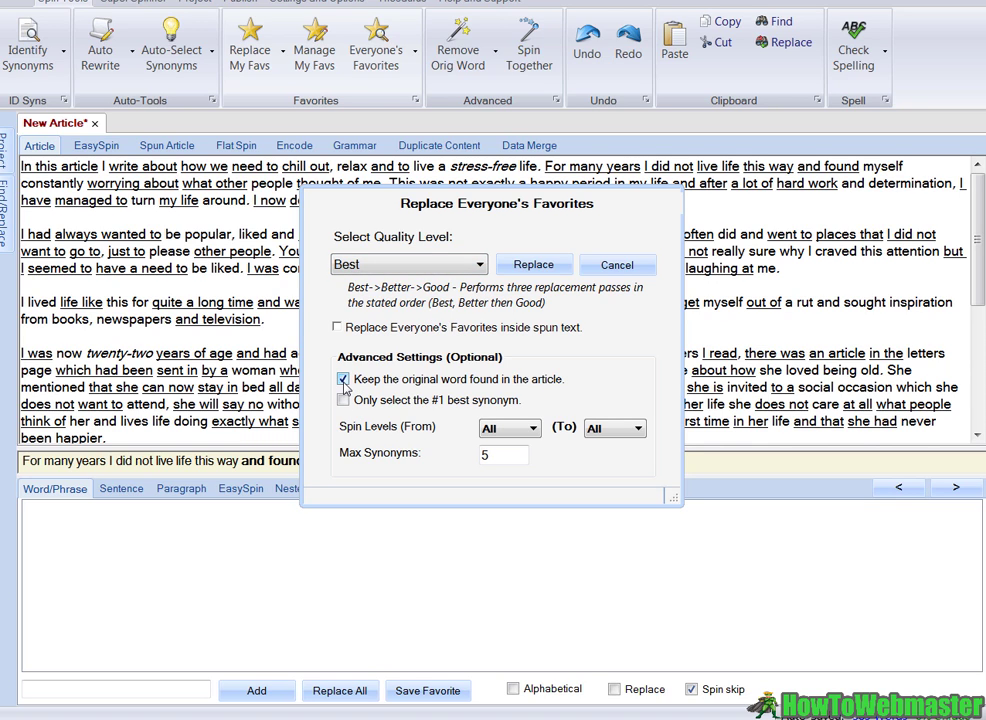
click(344, 384)
click(536, 268)
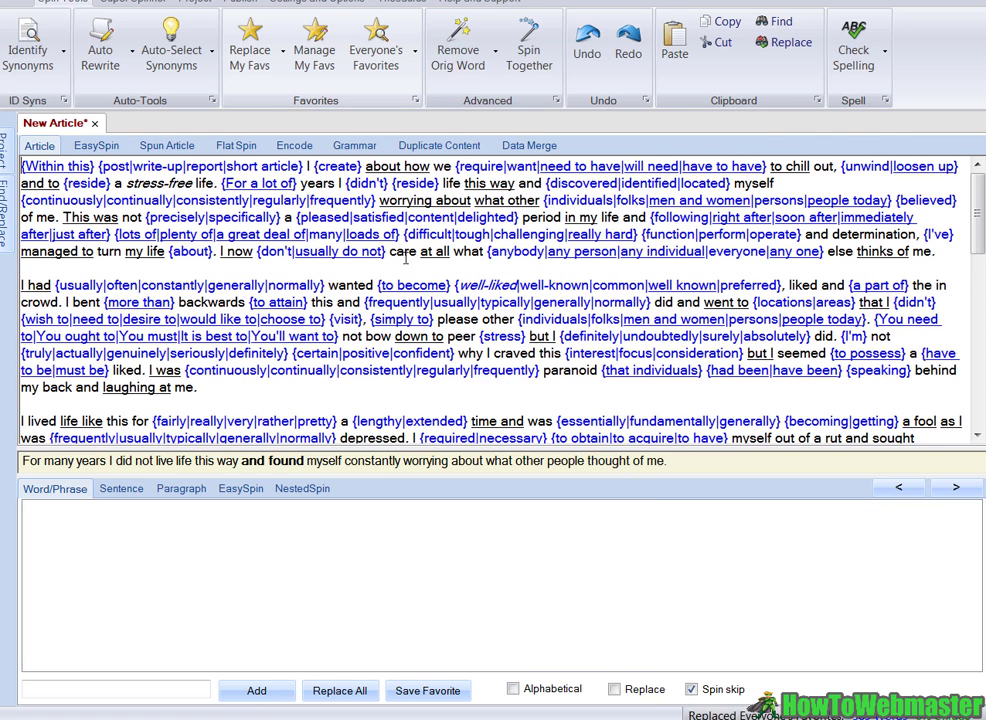
View the Spun Article plain text, dismiss the favourites settings unchanged, and scroll through it.
click(167, 146)
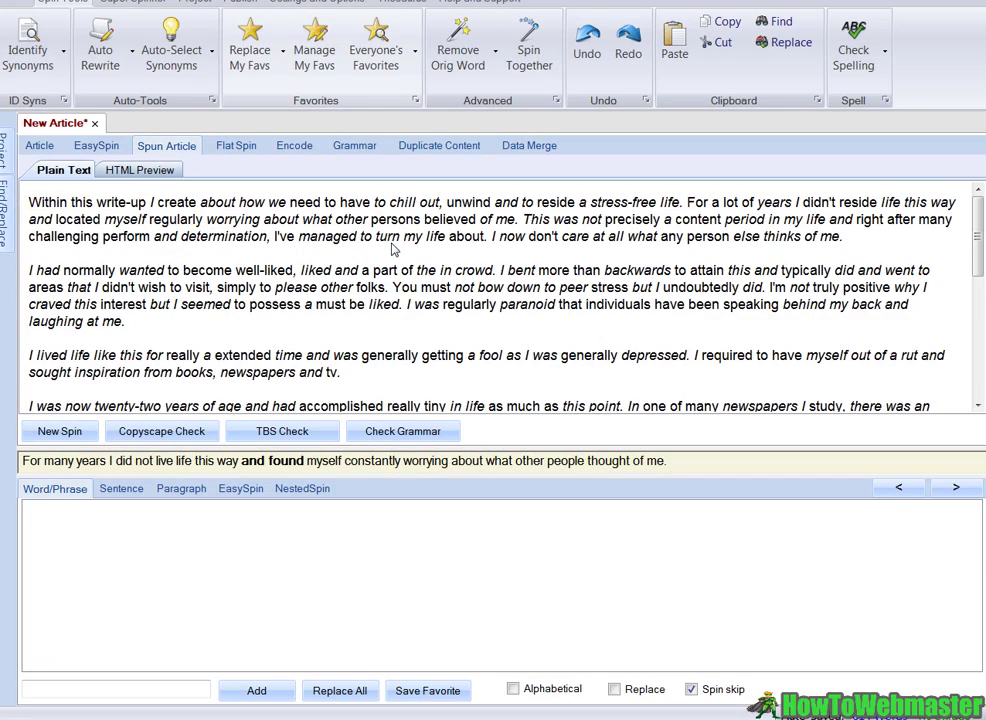
click(376, 48)
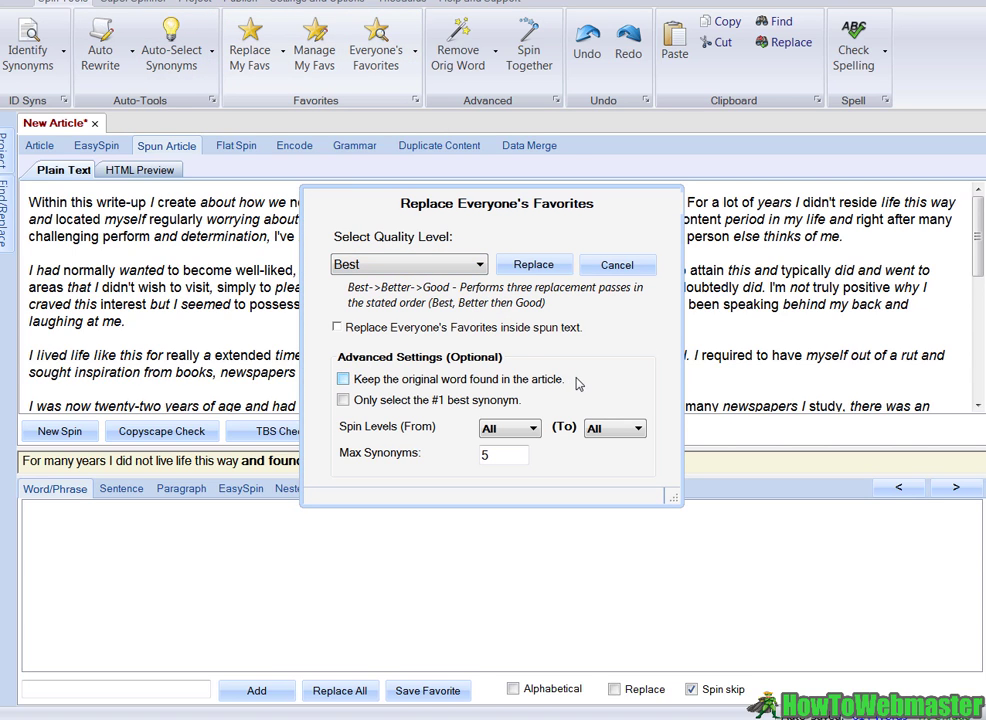
click(374, 383)
click(343, 379)
click(605, 268)
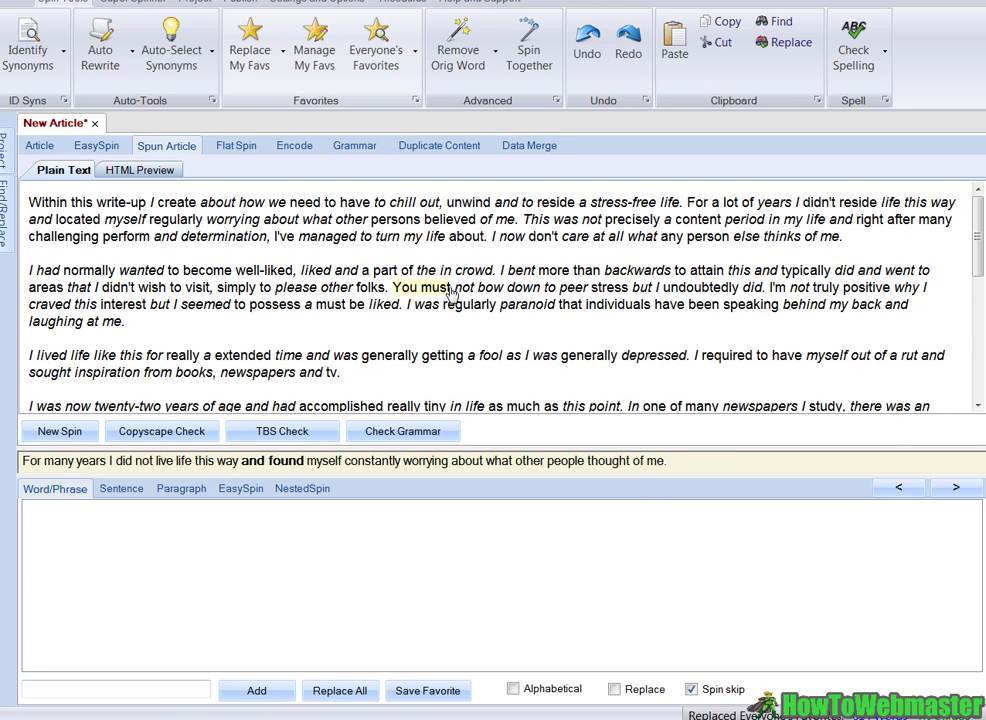
scroll(425, 267, down, 2)
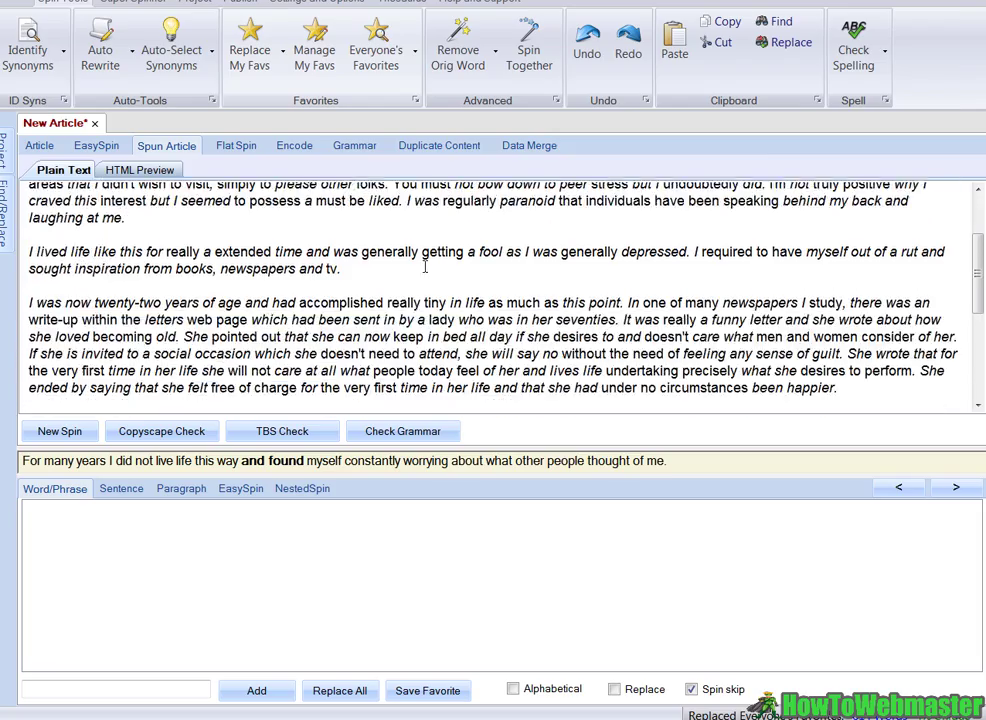
scroll(425, 267, up, 2)
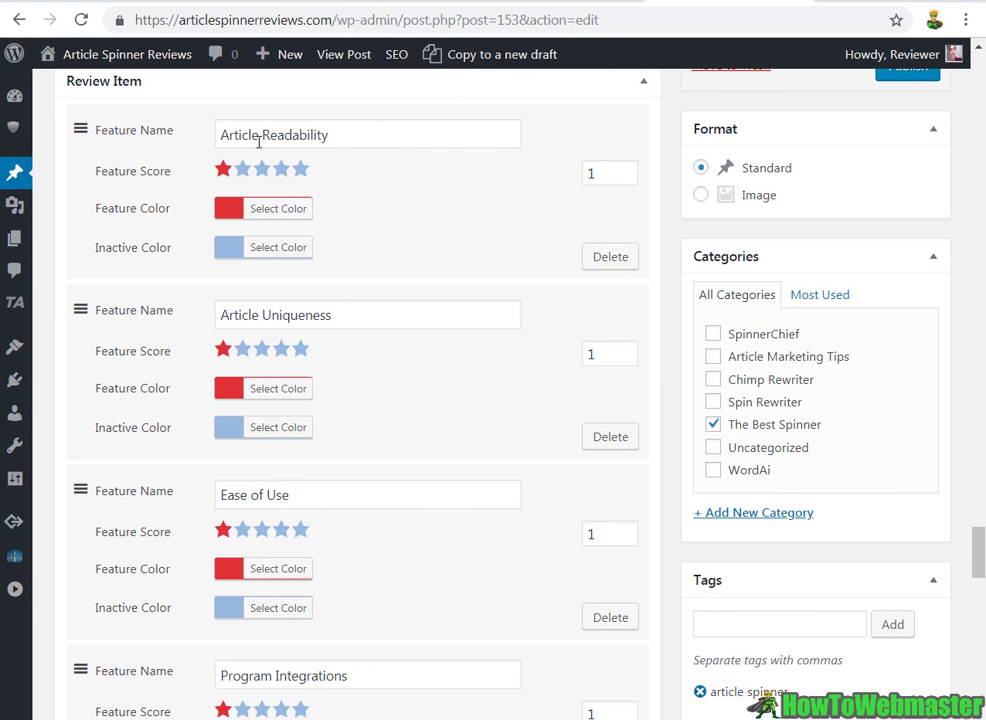
Enter 3.75 as the Article Readability score in the Review Item box.
click(301, 169)
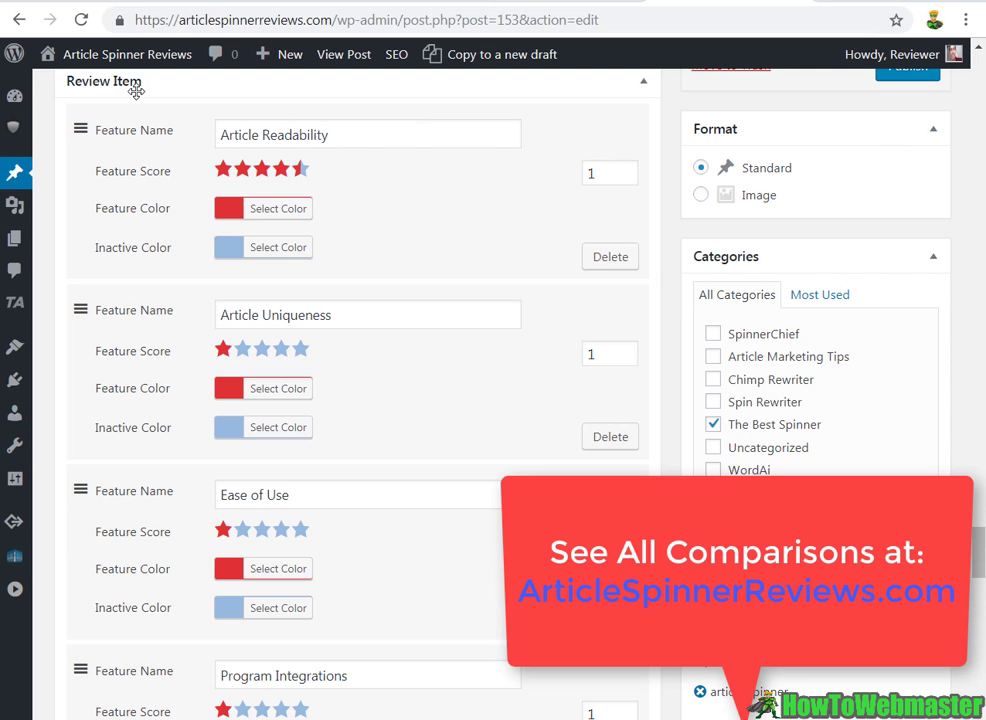
drag(343, 134, 230, 134)
click(592, 172)
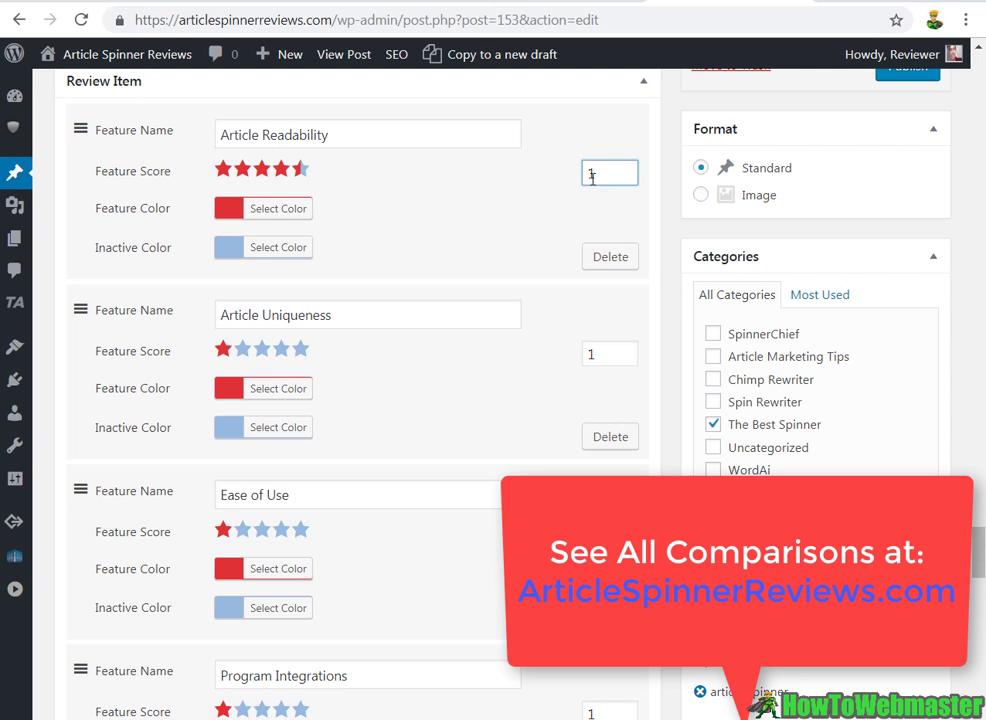
key(BackSpace)
text(3.75)
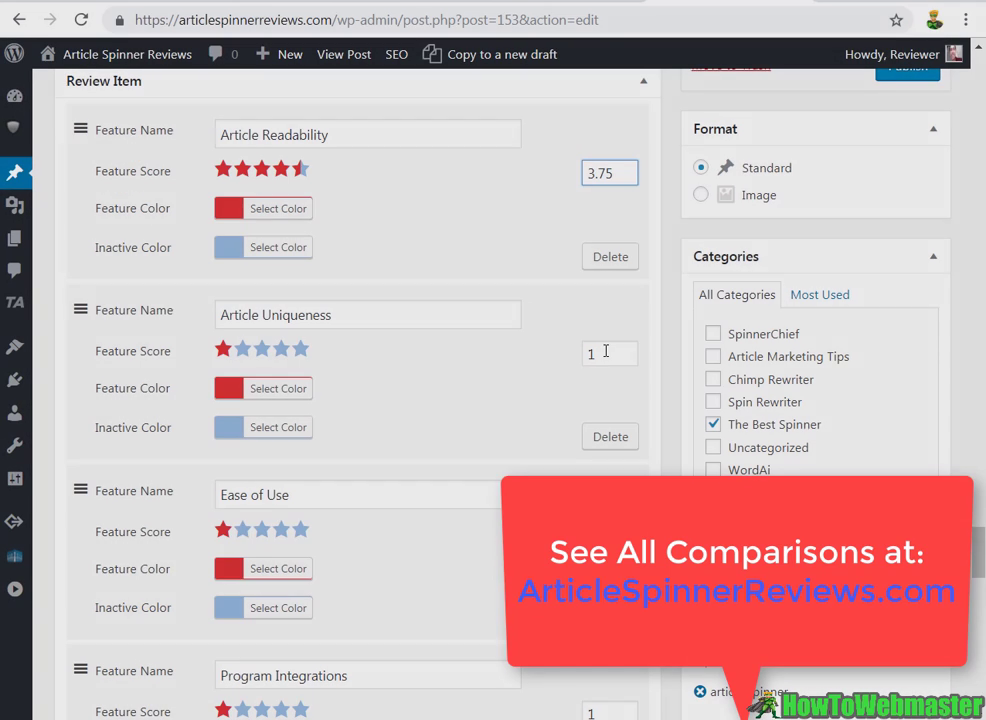
Replace the Article Uniqueness score with 4.25.
click(588, 354)
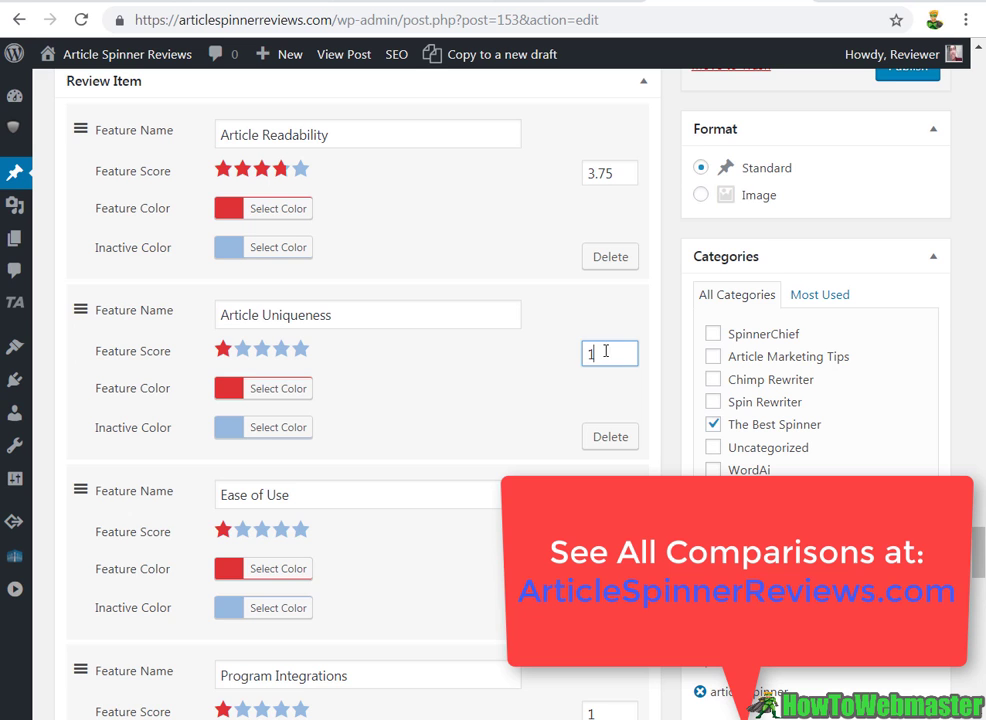
double_click(588, 354)
text(4.25)
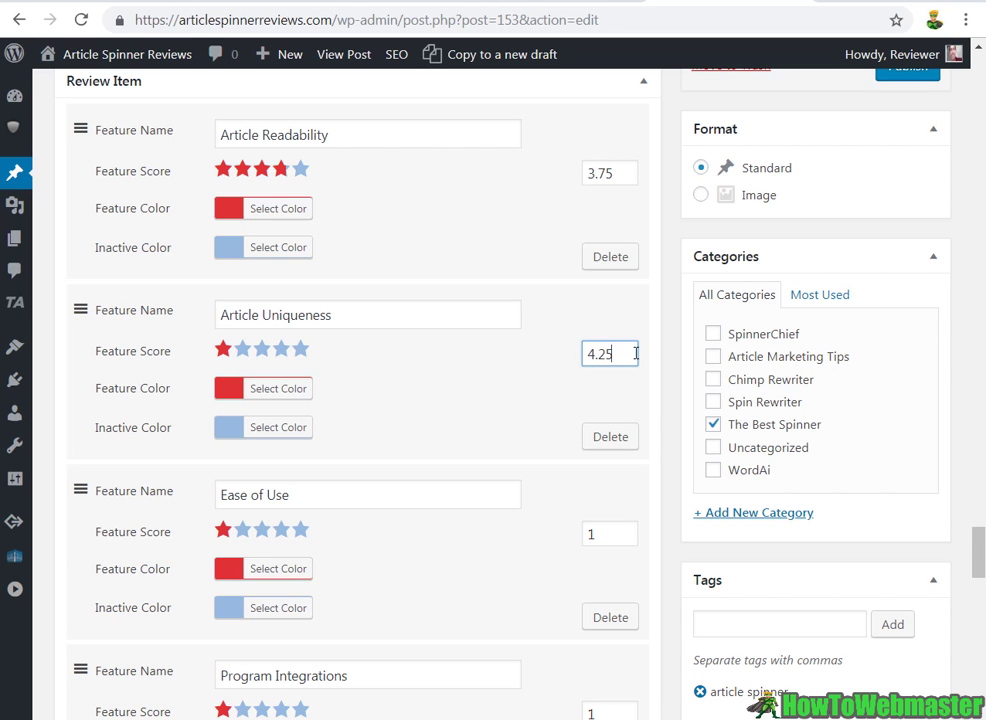
Set the Ease of Use score to 4.
scroll(425, 502, down, 2)
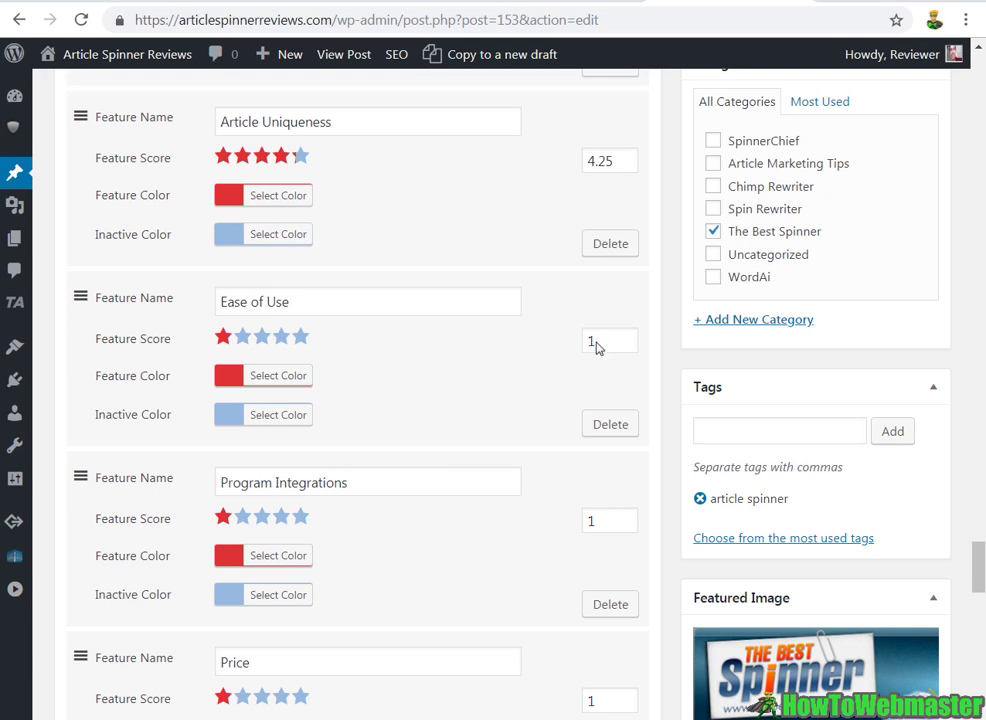
double_click(592, 341)
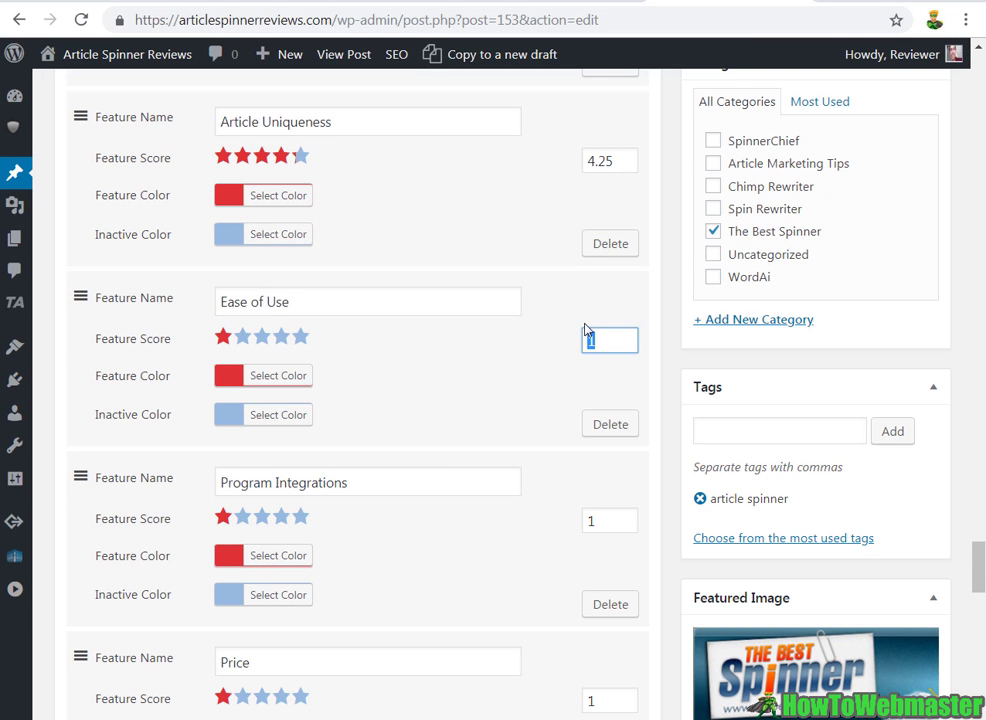
click(518, 377)
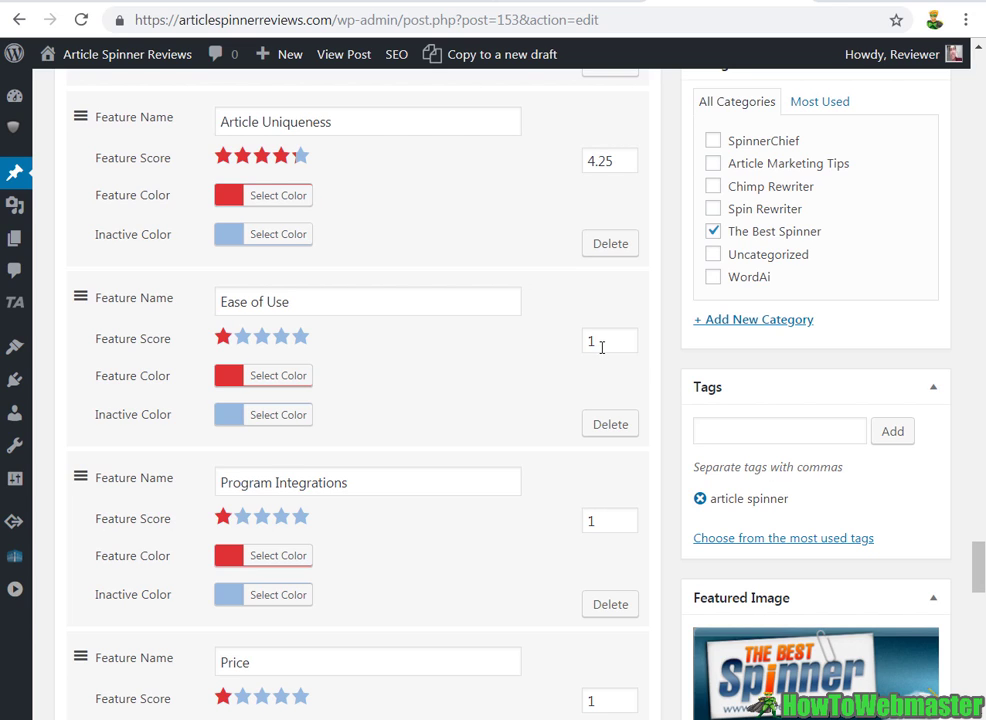
double_click(596, 341)
text(4)
drag(600, 340, 568, 339)
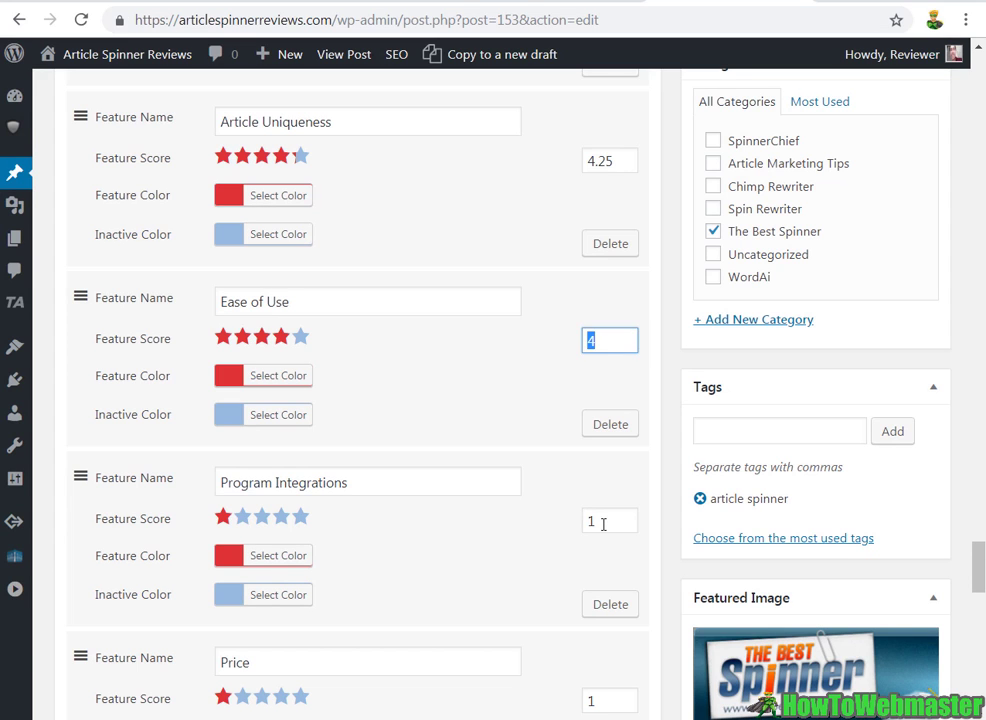
Score Program Integrations 5 and Price 5 for a 4.4 total, then go to thebestspinner.com.
drag(603, 522, 543, 524)
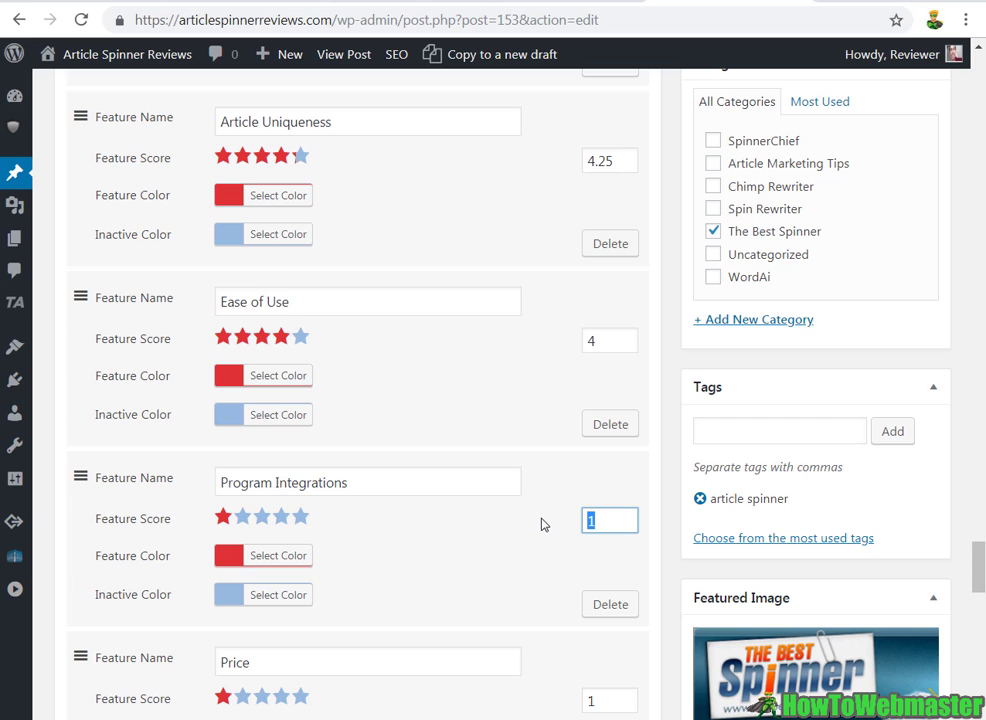
text(5)
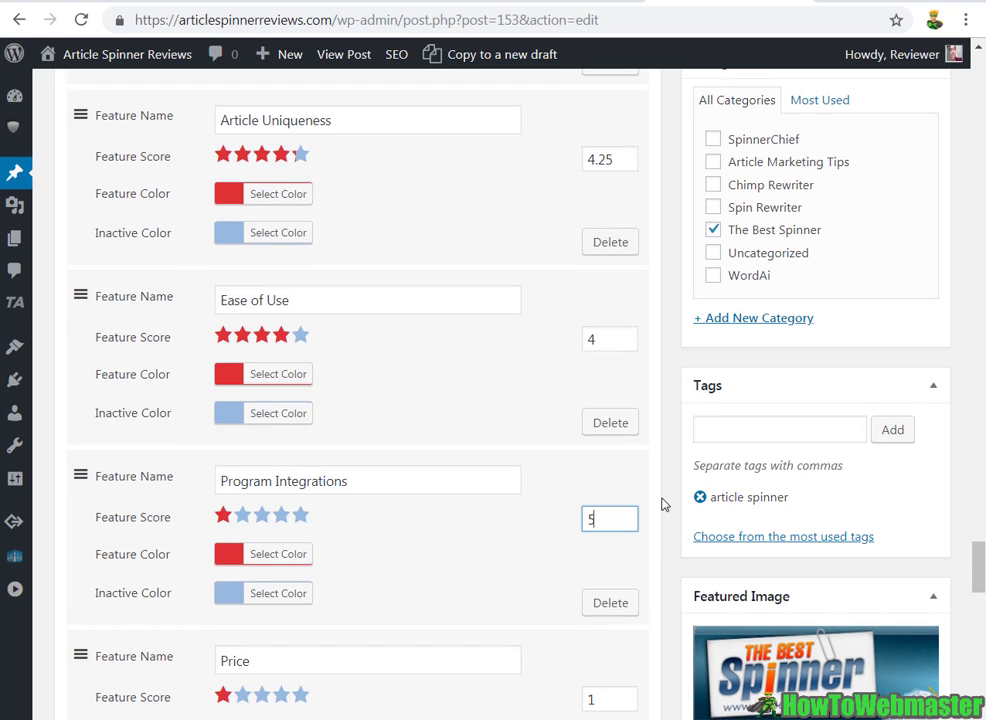
scroll(662, 504, down, 1)
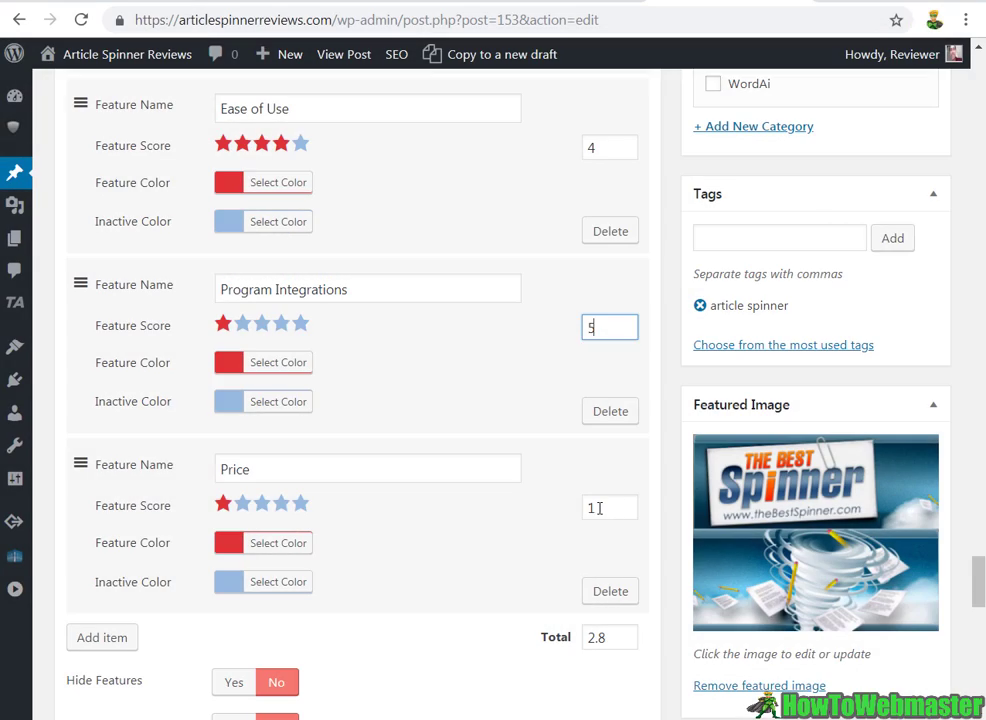
drag(628, 508, 570, 513)
text(5)
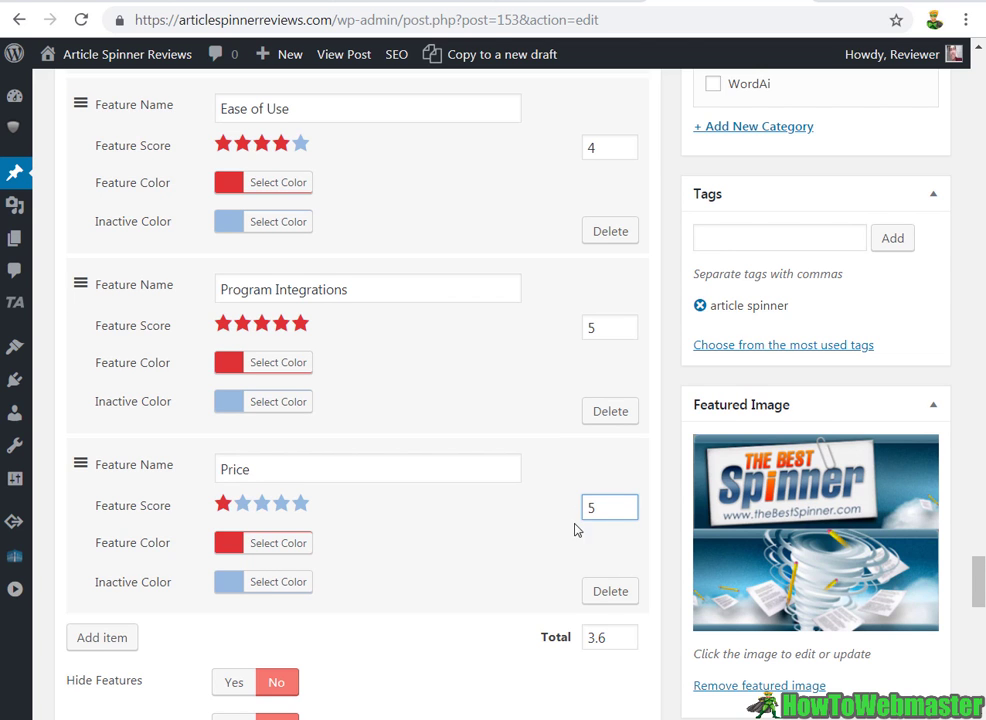
key(Tab)
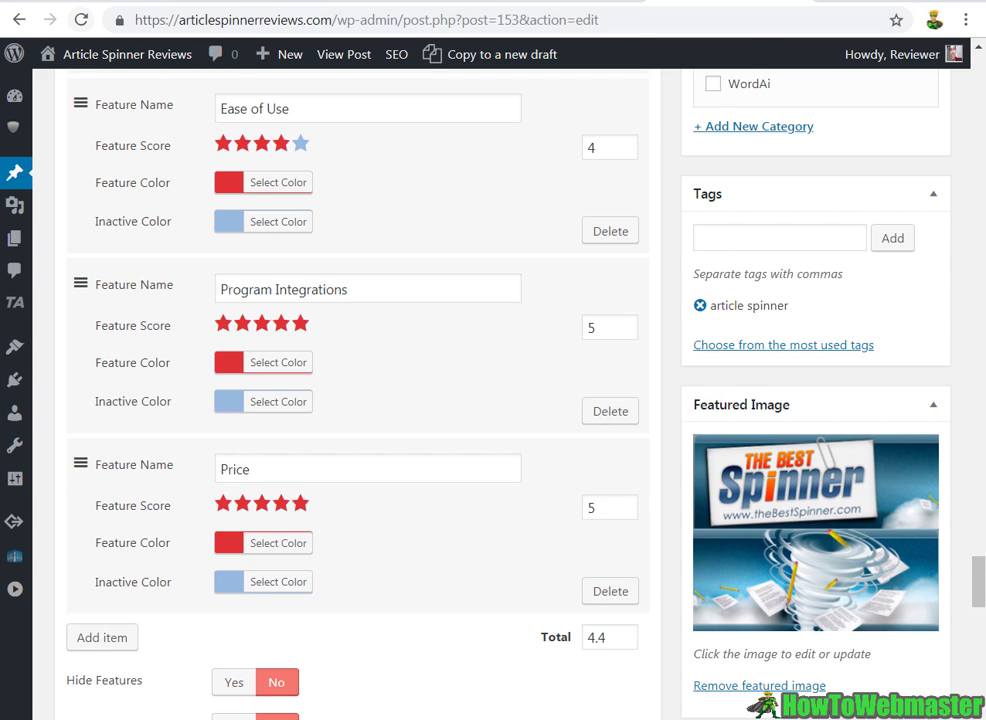
click(58, 4)
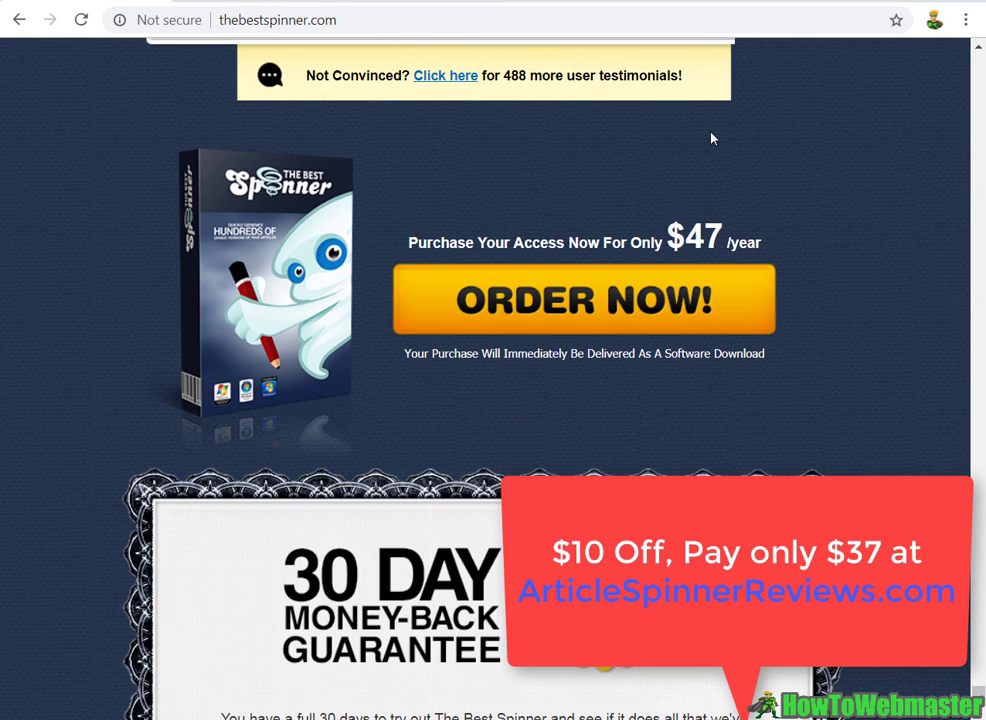
Highlight the '47 /year' price beside the ORDER NOW! button.
drag(685, 240, 794, 247)
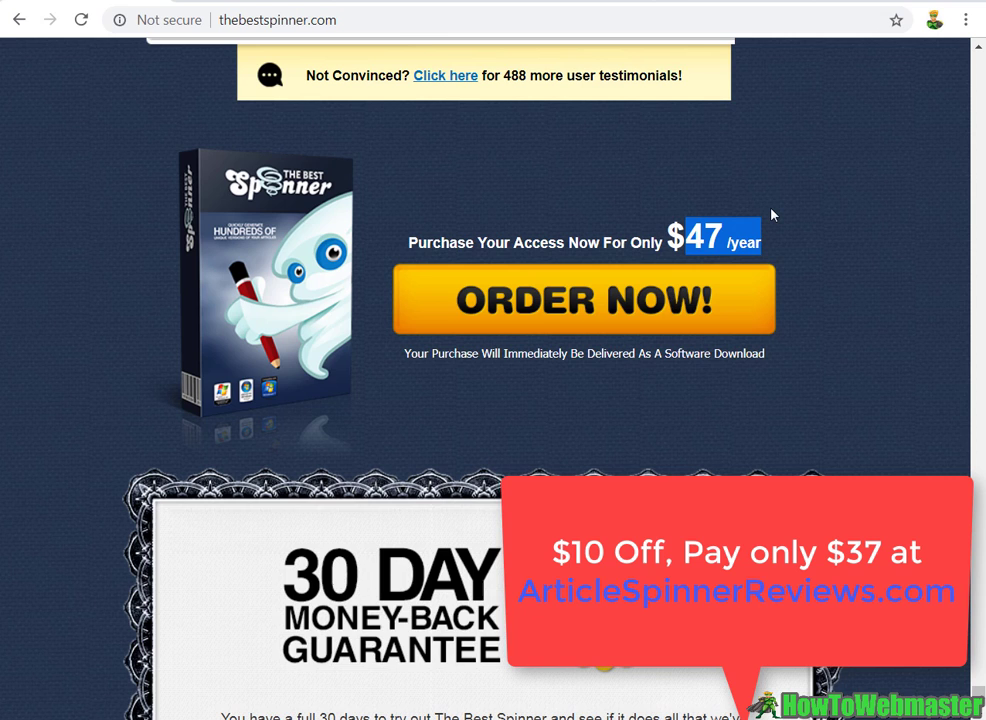
Switch back to the WordPress review post editor showing the 4.4 total.
click(560, 2)
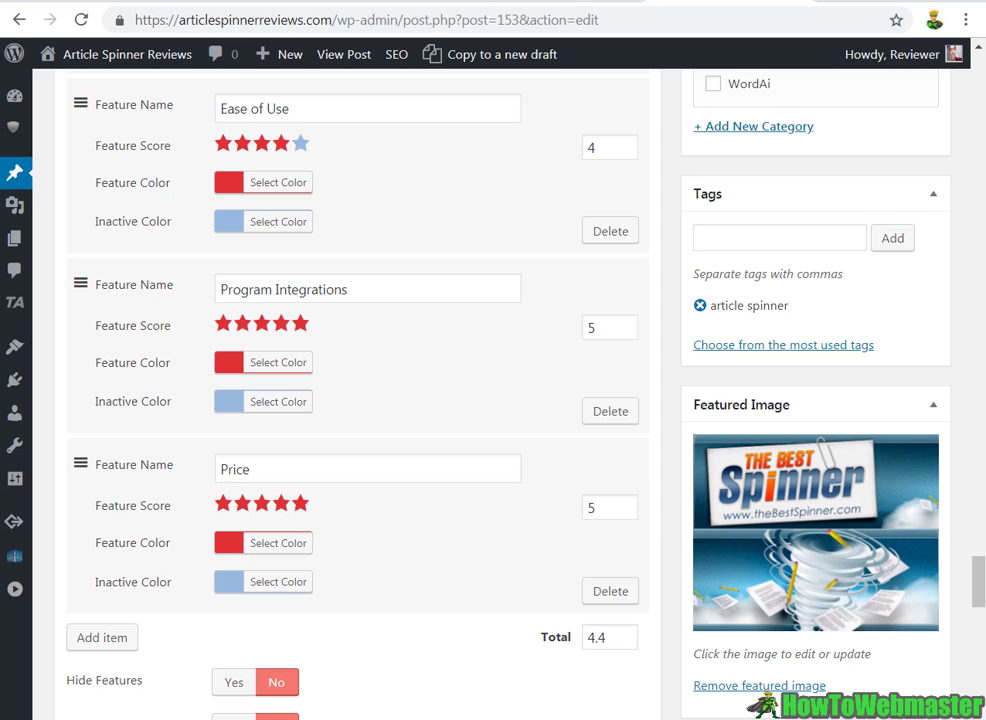